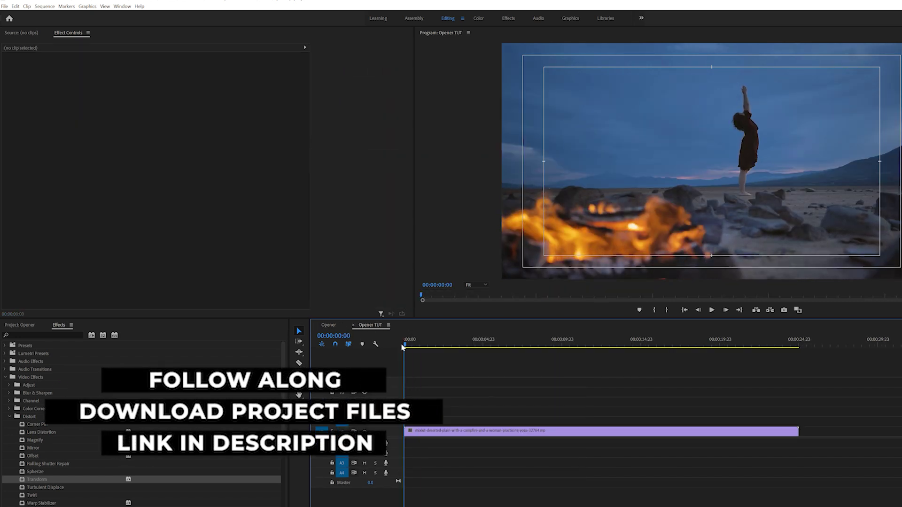
Add the title text OPENER over the campfire video at about 00:00:02:07
key(space)
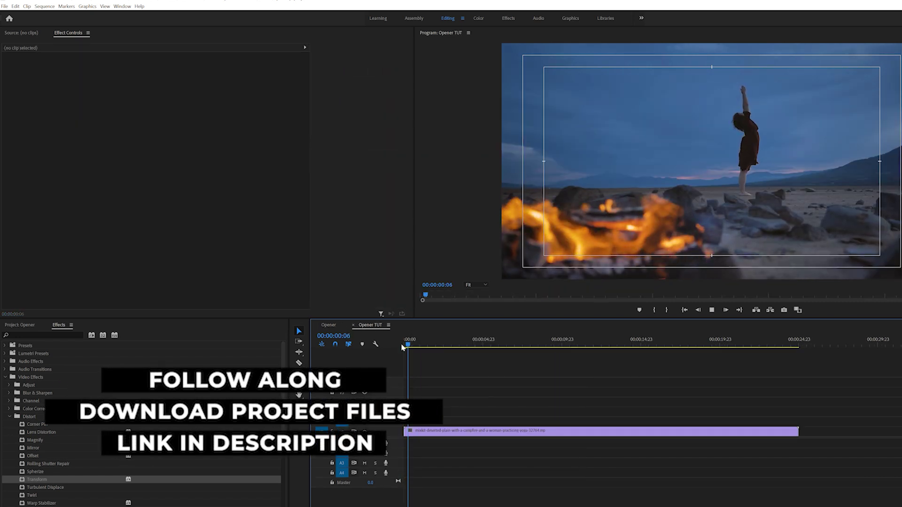
key(space)
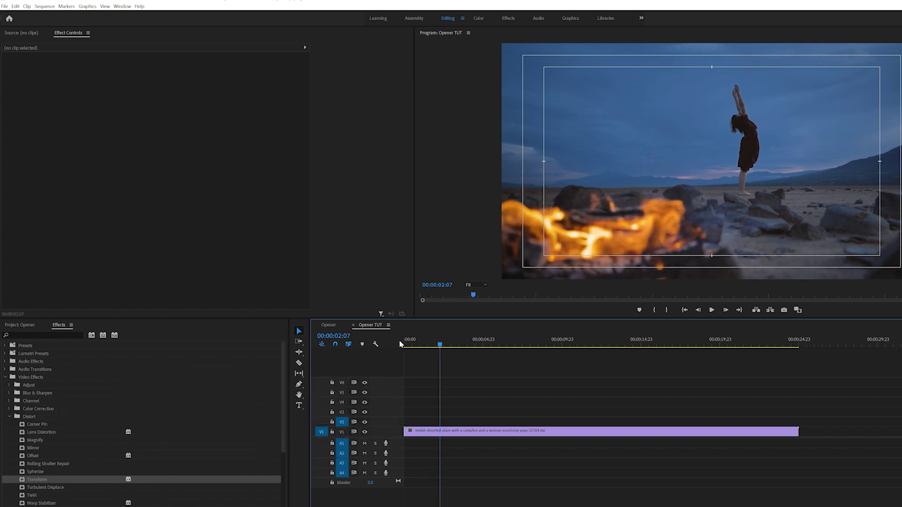
click(299, 406)
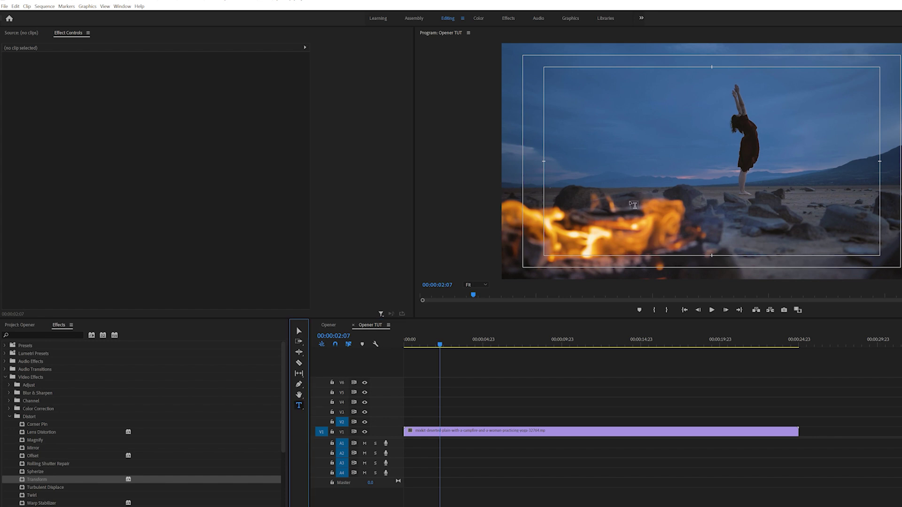
click(703, 142)
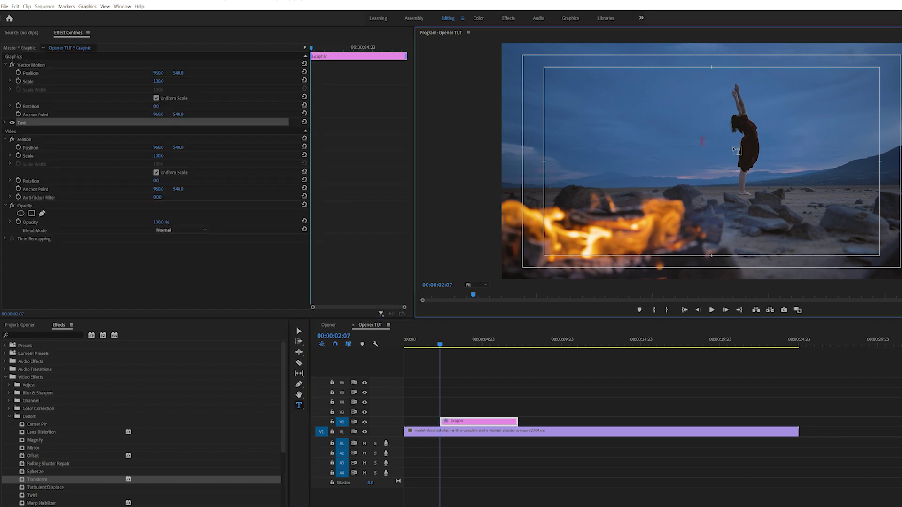
text(OPENER)
Set the OPENER title's Montserrat font style to Black and enlarge it to span most of the frame width
click(5, 123)
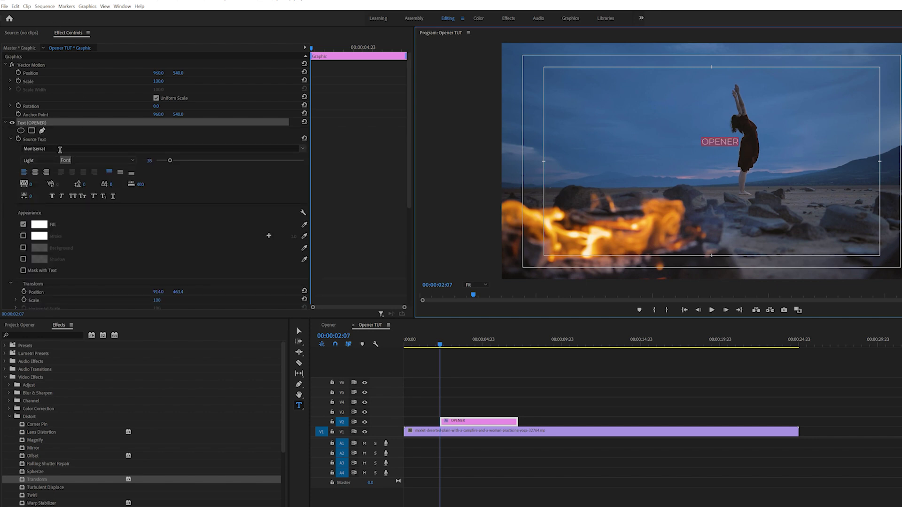
click(132, 161)
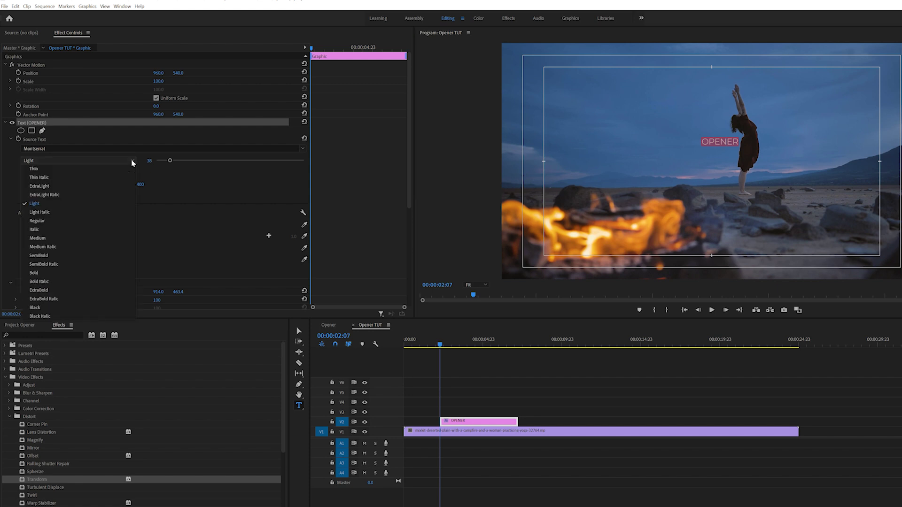
click(43, 308)
drag(170, 161, 267, 163)
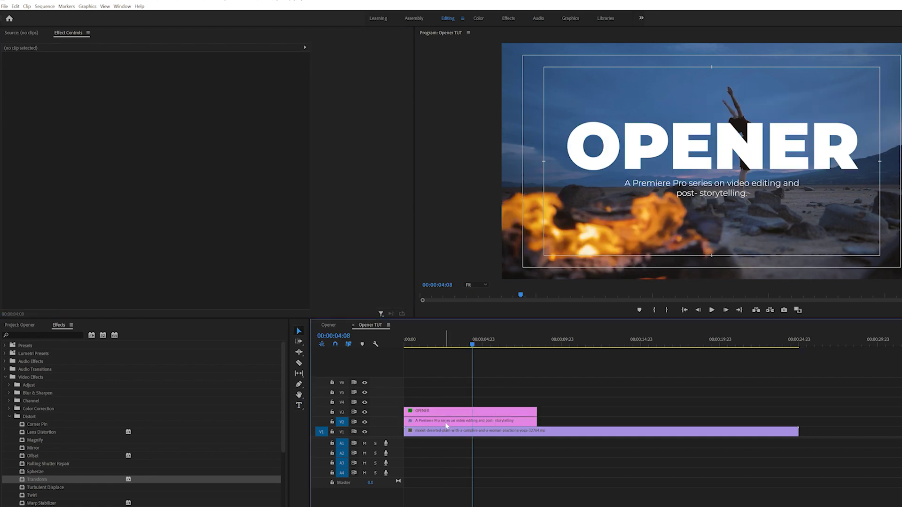
click(465, 421)
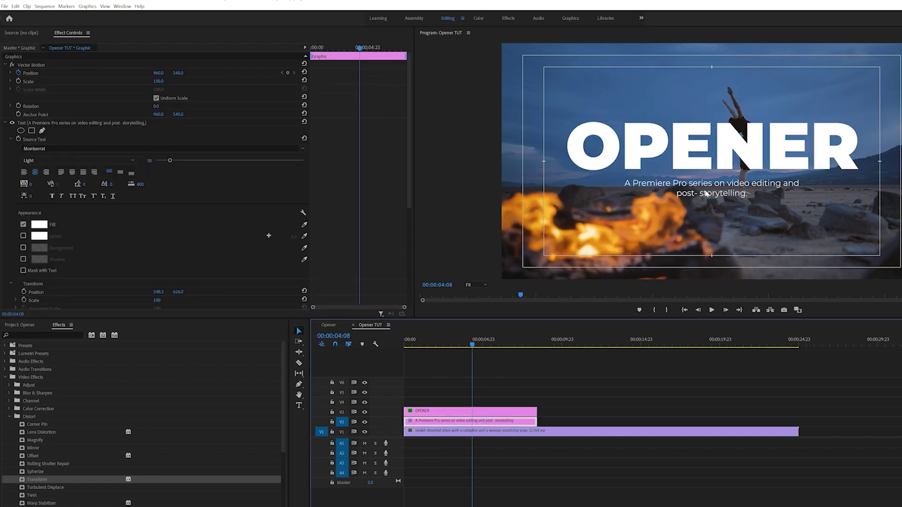
click(130, 162)
click(221, 188)
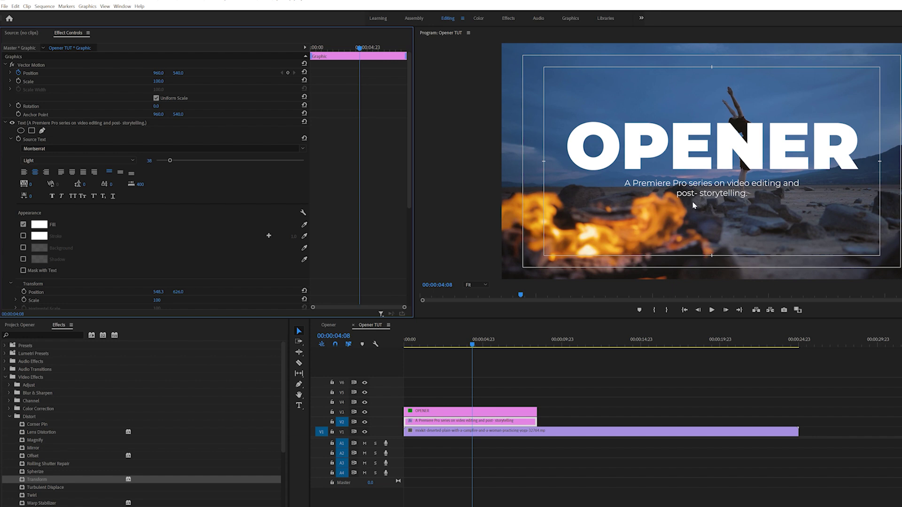
Move the OPENER title and subtitle clips up two tracks, onto V5 and V4
click(428, 359)
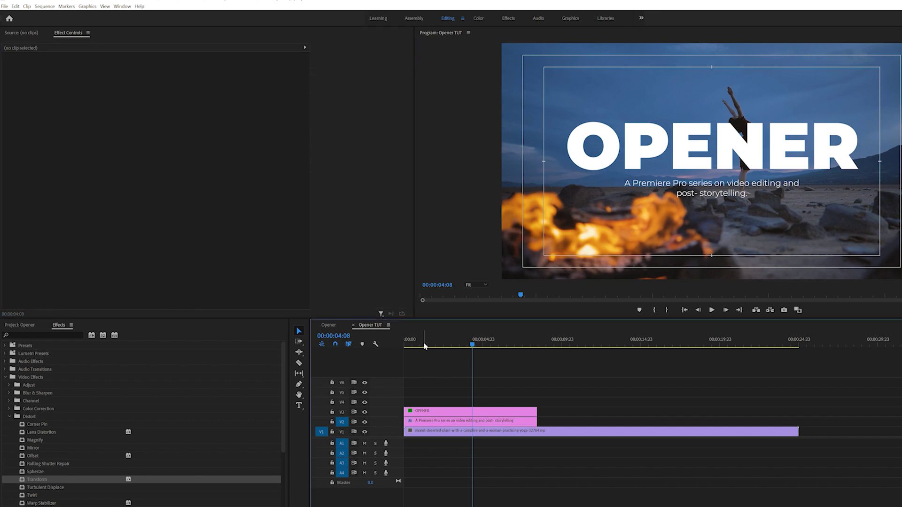
mouse_move(427, 395)
mouse_down()
mouse_move(418, 418)
mouse_move(427, 405)
mouse_up()
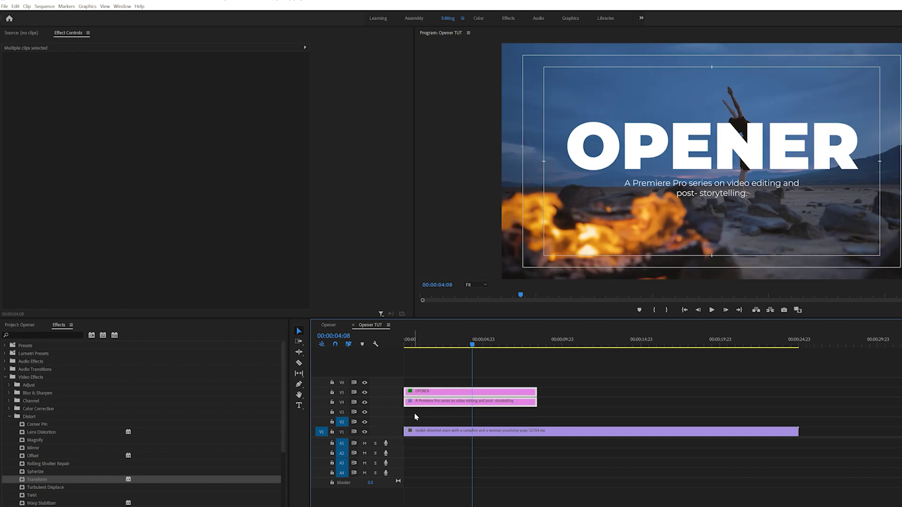
click(438, 376)
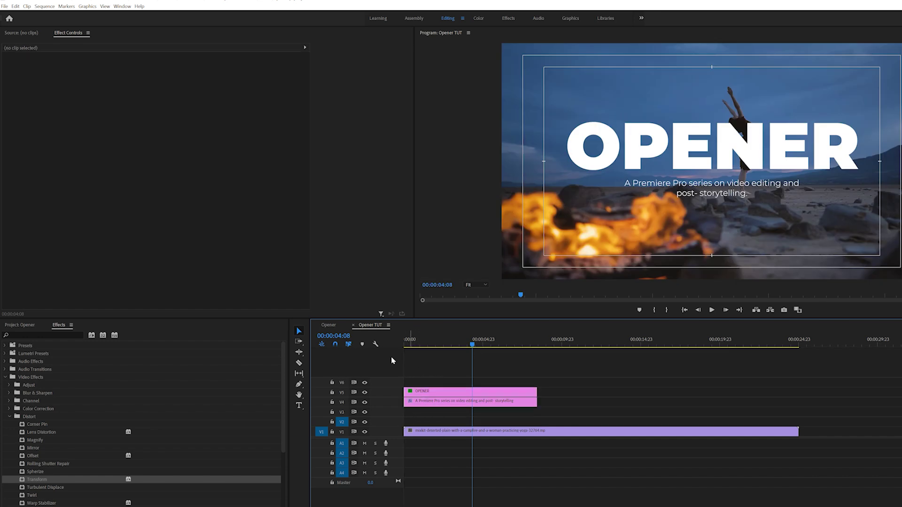
Create a white (FFFFFF) 1920 × 1080 color matte and place it on track V3 at the start of the sequence
click(328, 318)
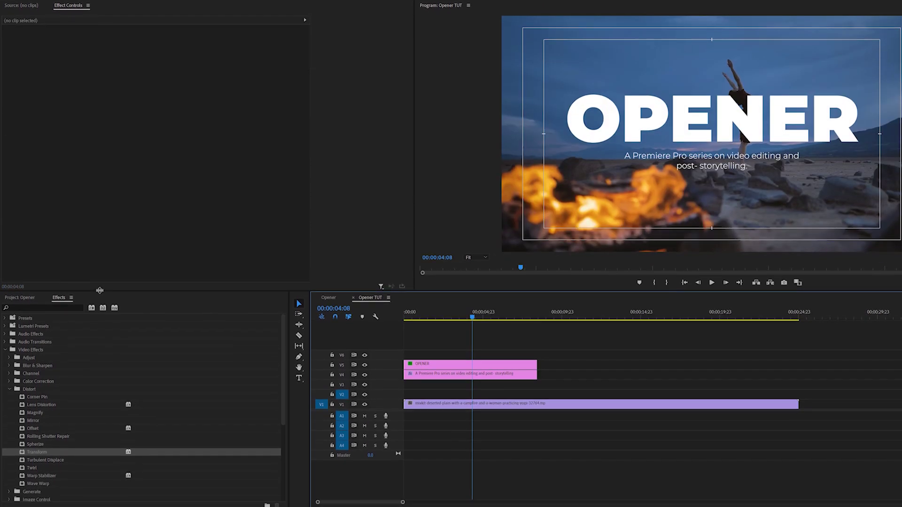
click(29, 307)
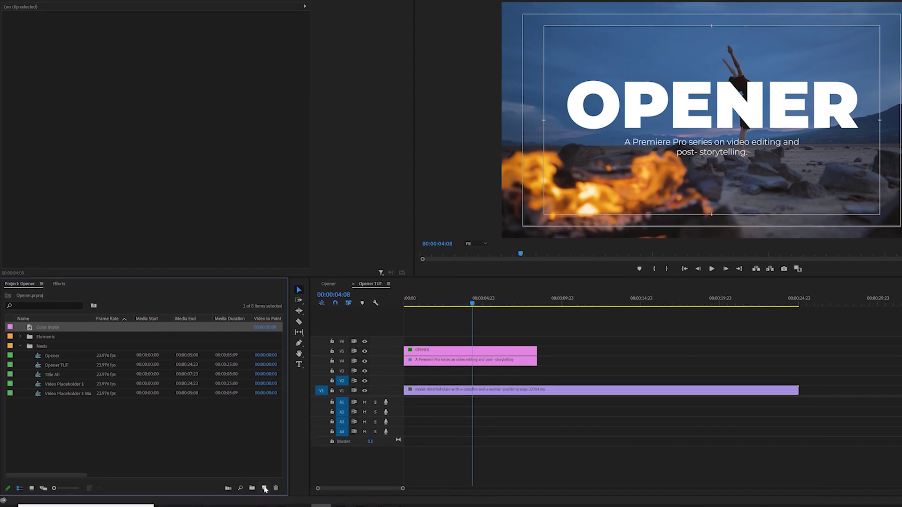
click(265, 481)
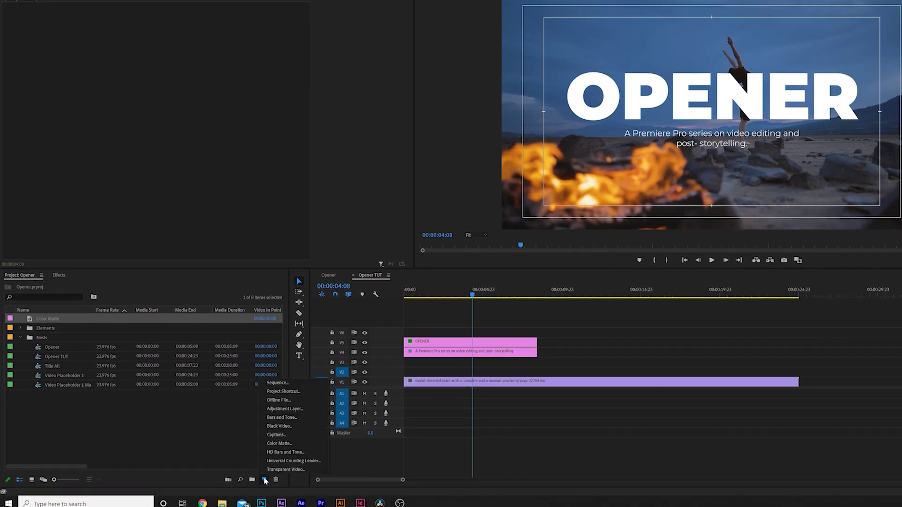
click(279, 444)
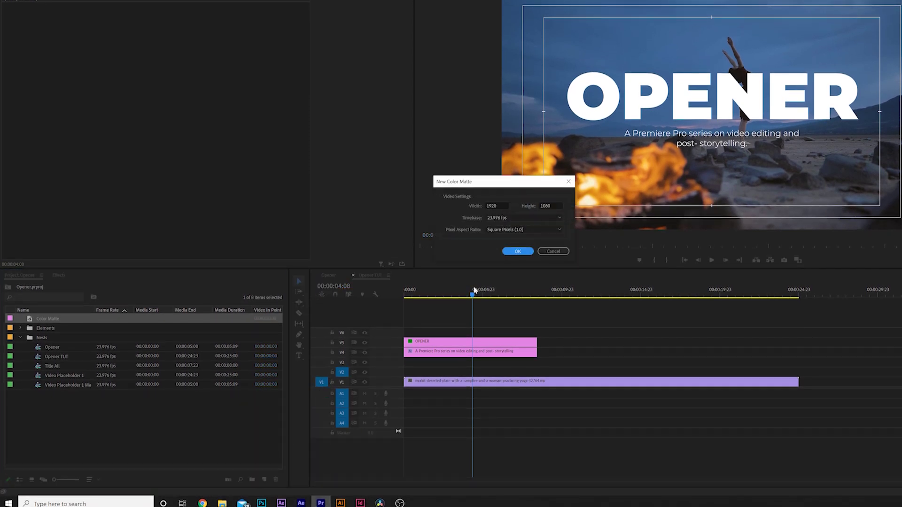
click(518, 253)
drag(470, 214, 371, 282)
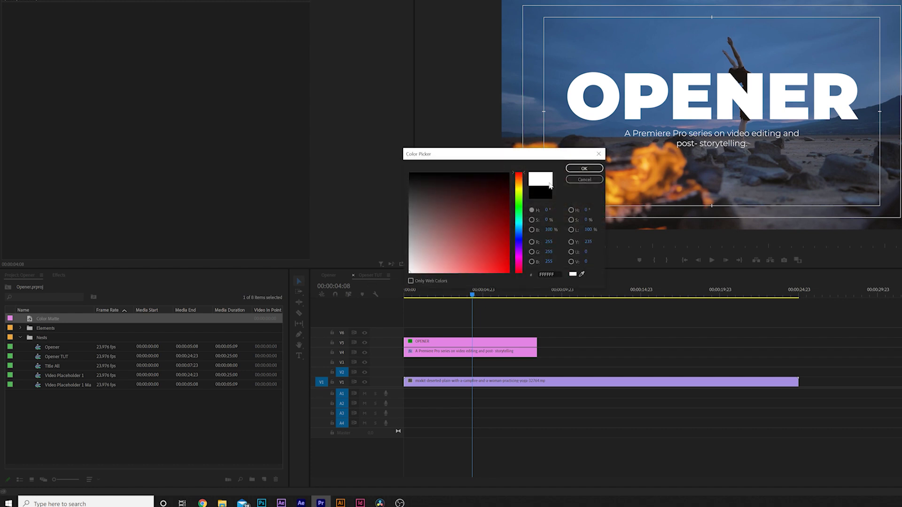
click(584, 169)
click(487, 268)
drag(38, 366, 408, 398)
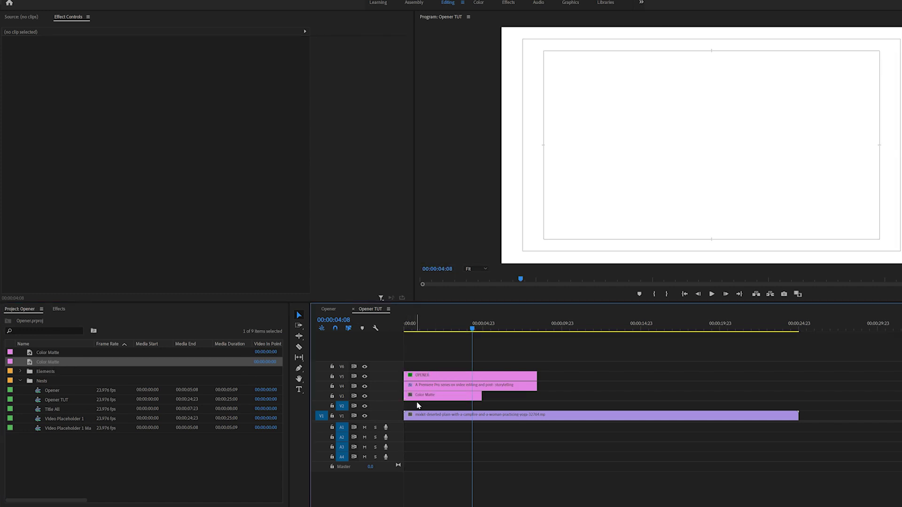
Apply the Transform effect from the Distort video effects to the color matte clip on V3
click(417, 403)
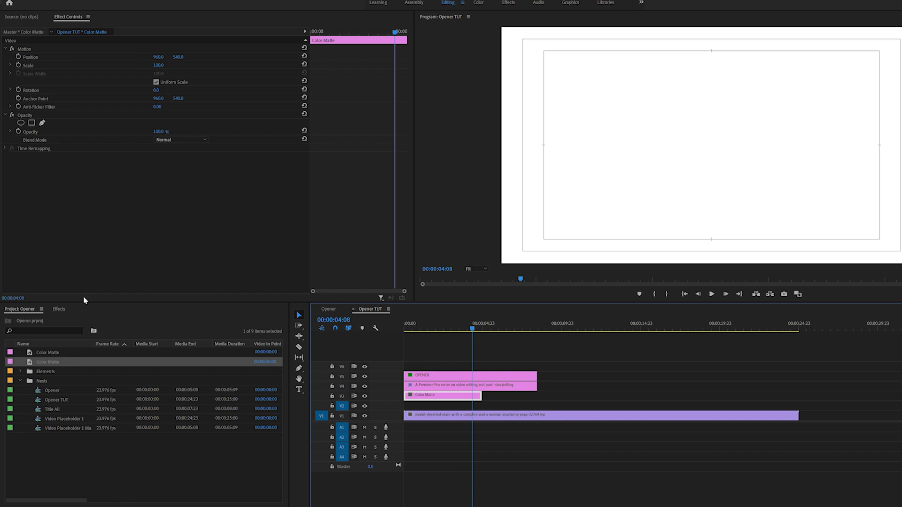
click(59, 310)
click(10, 400)
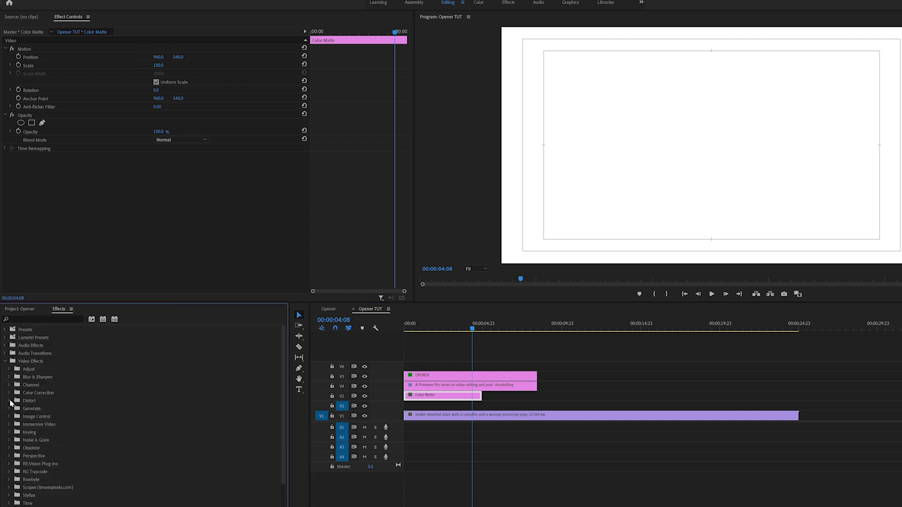
click(9, 401)
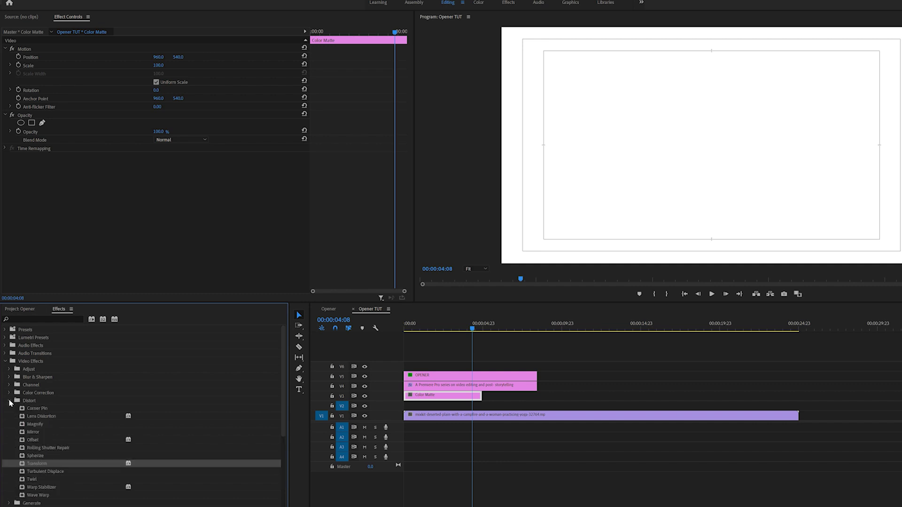
drag(31, 465, 53, 194)
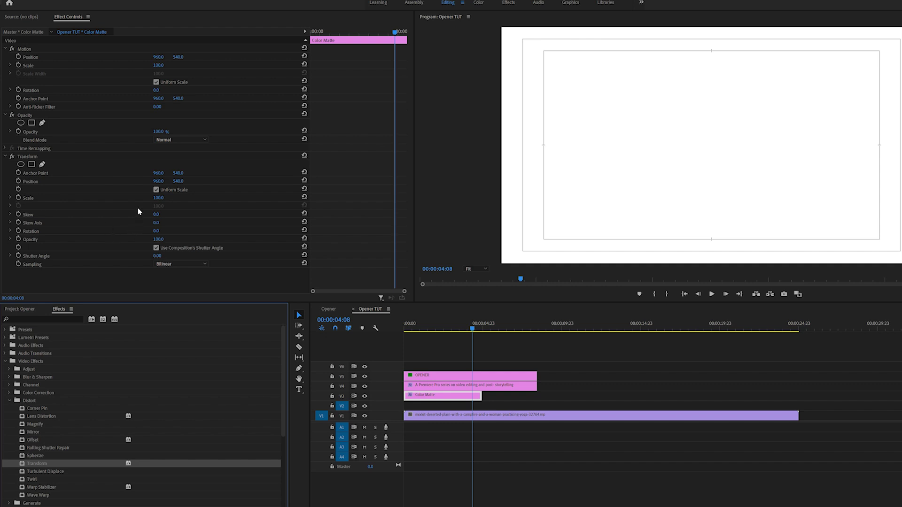
Shape the matte into a thin line with Transform: Uniform Scale off, Scale Height 4, Scale Width 54, vertical Position 572
click(156, 191)
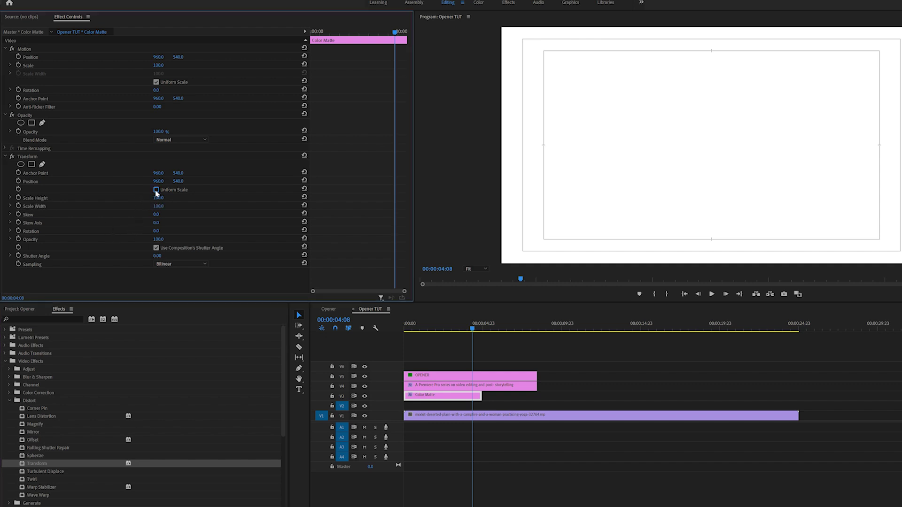
drag(158, 202, 114, 201)
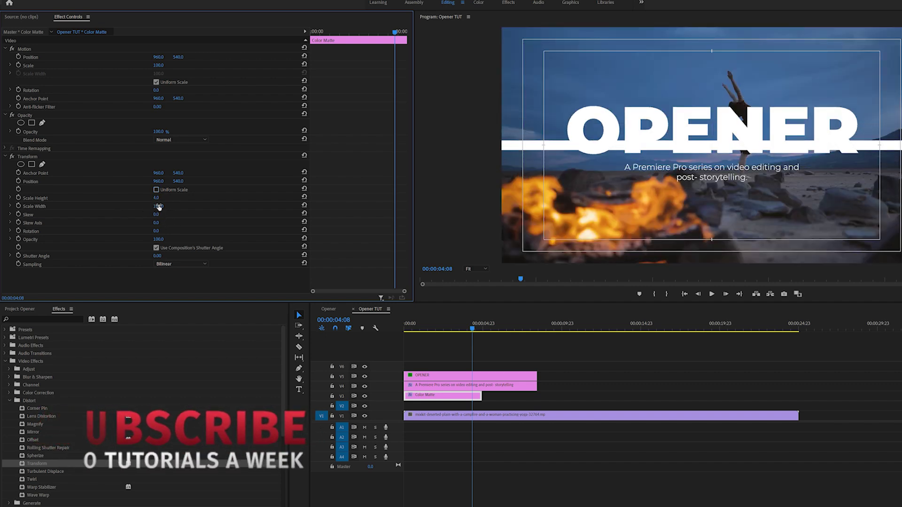
drag(157, 207, 135, 207)
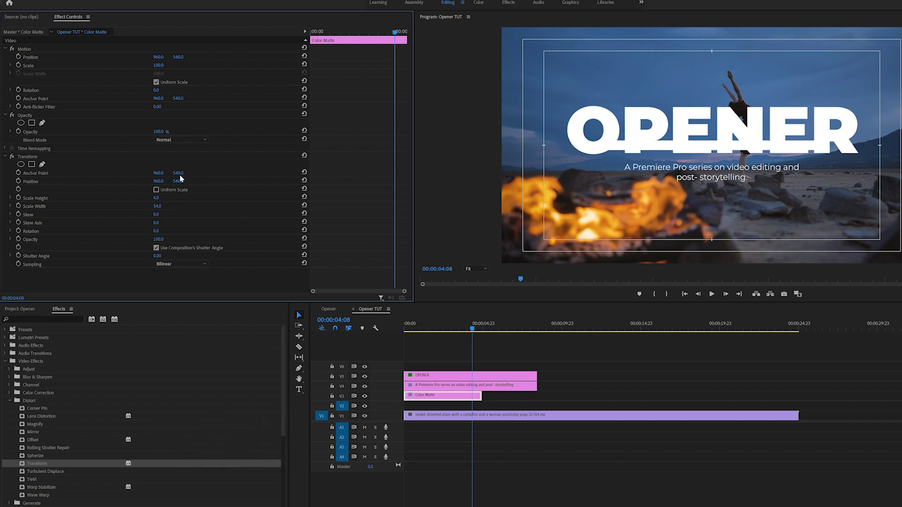
drag(178, 181, 193, 181)
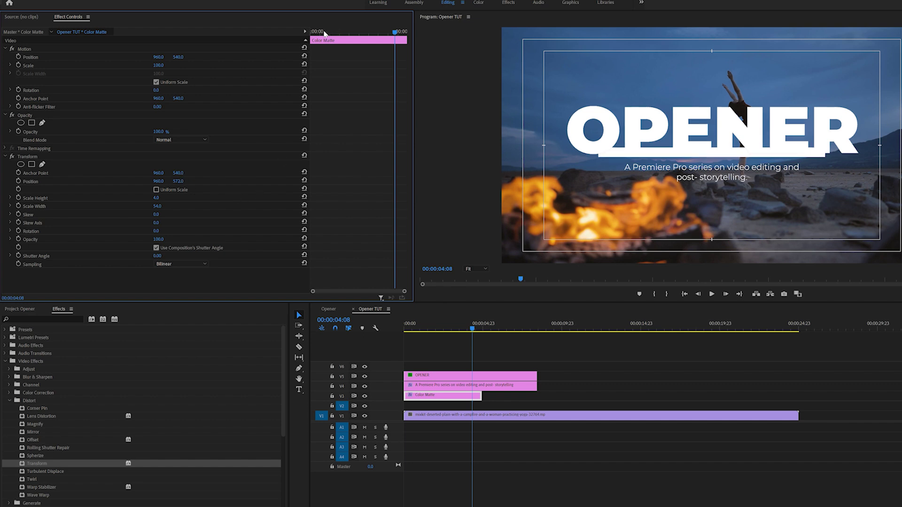
Animate the matte's Transform Scale Width from 0 at the clip start to 54 at about 20 frames
drag(325, 33, 283, 36)
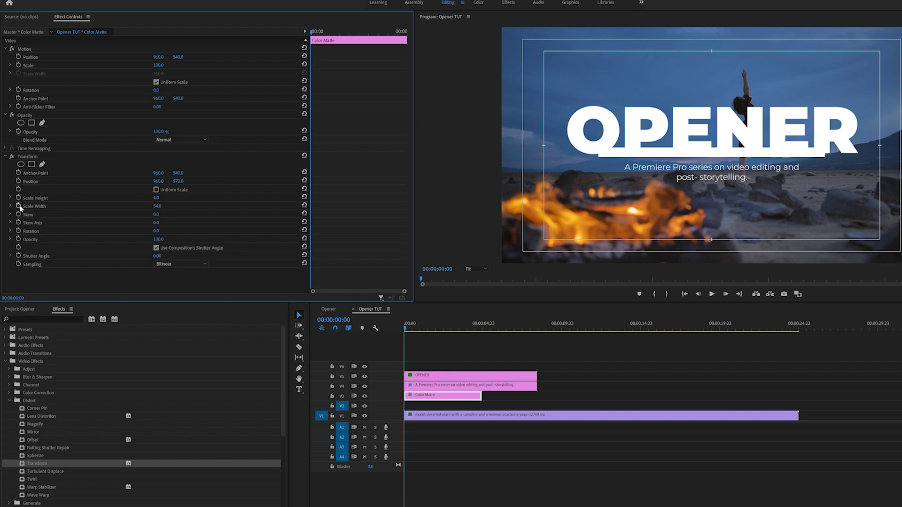
click(18, 206)
drag(311, 206, 327, 207)
click(164, 206)
text(0)
key(Return)
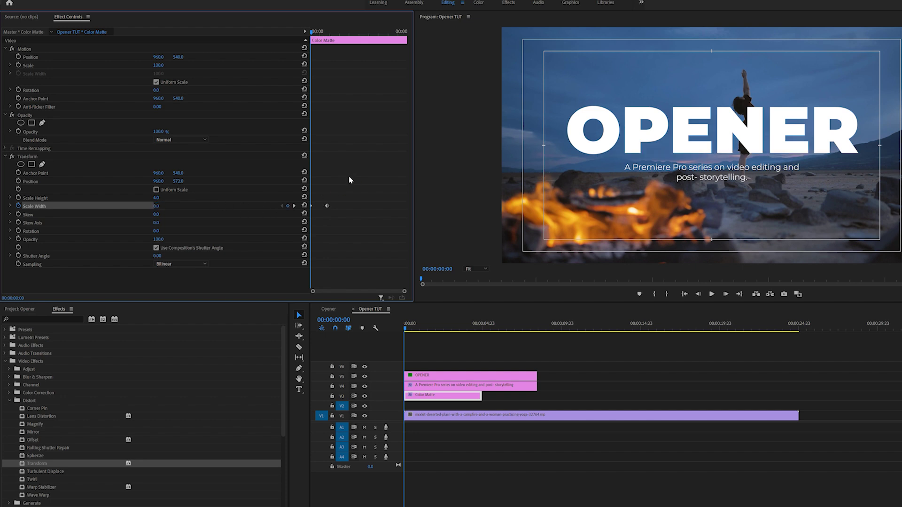
Apply Ease In to the ending Scale Width keyframe and Ease Out to the starting one, then preview the line animation
right_click(328, 209)
click(344, 305)
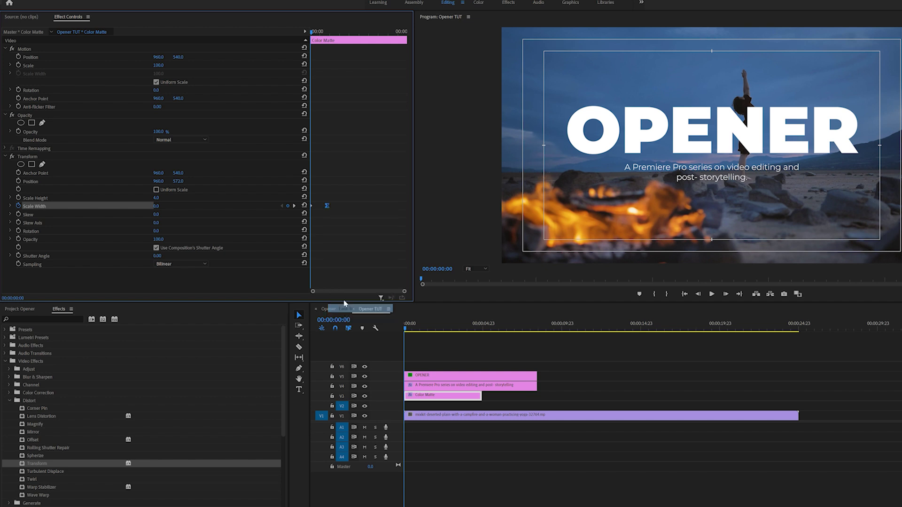
right_click(311, 207)
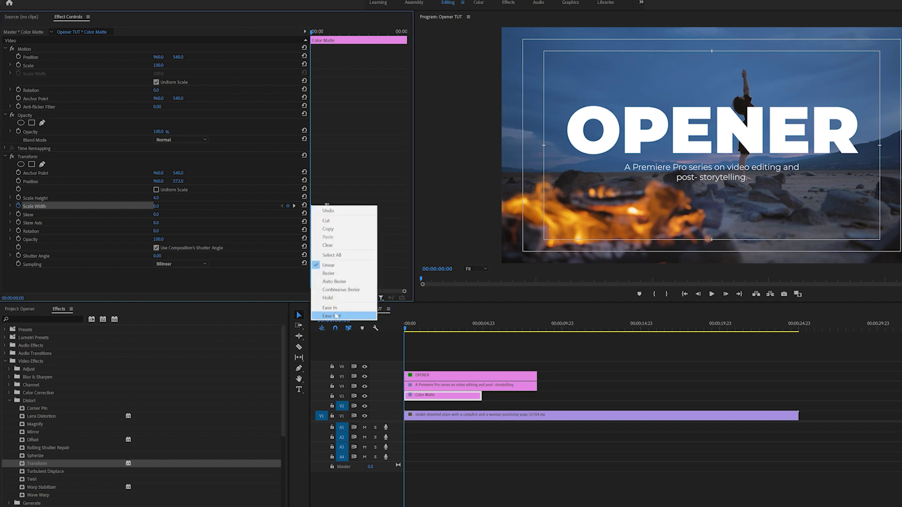
click(335, 316)
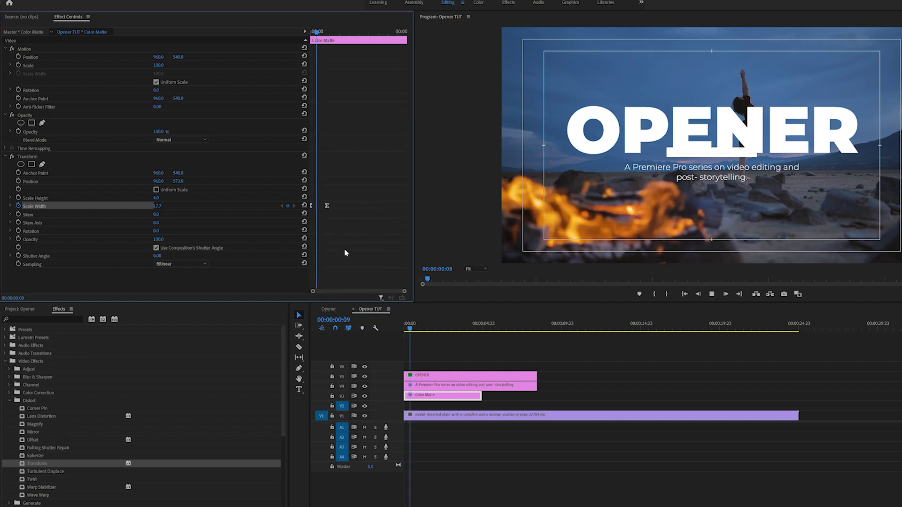
key(space)
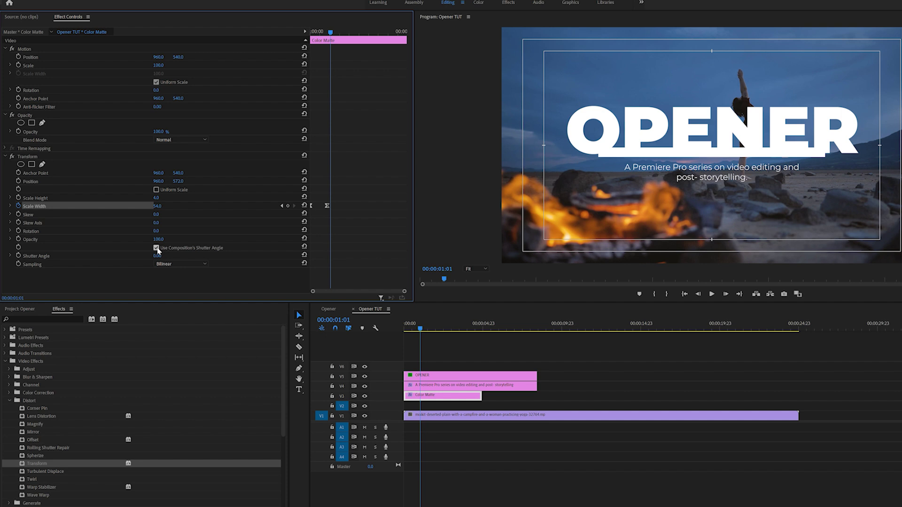
Turn off Use Composition's Shutter Angle, set the matte's Shutter Angle to 180, and play the animation from the start
click(156, 248)
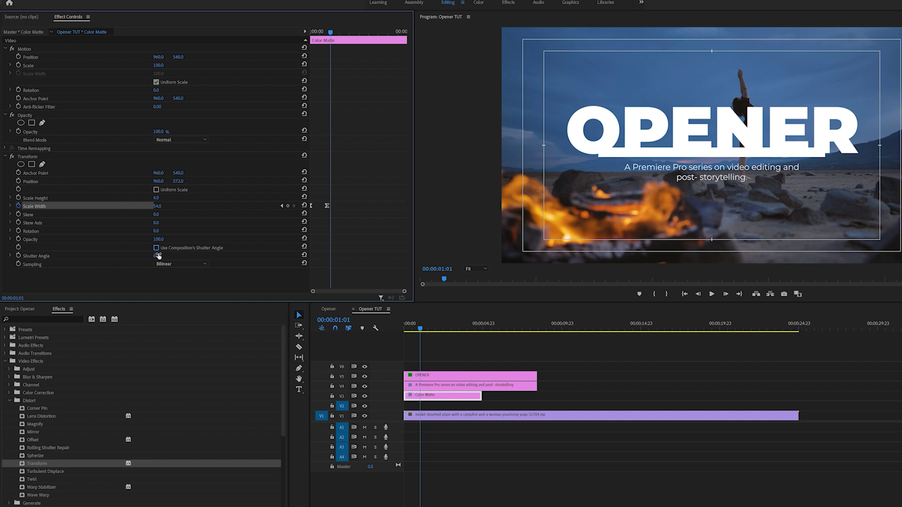
click(157, 256)
text(180)
key(Return)
key(Home)
key(space)
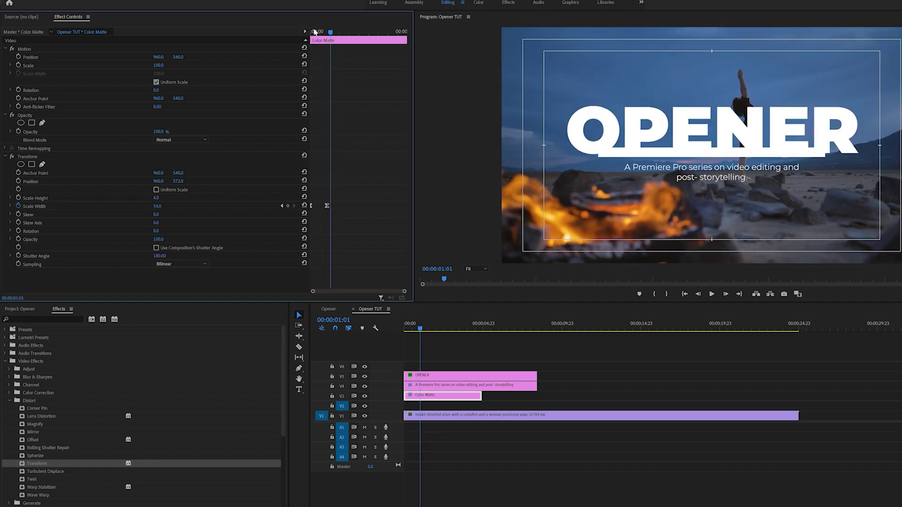
key(space)
key(Home)
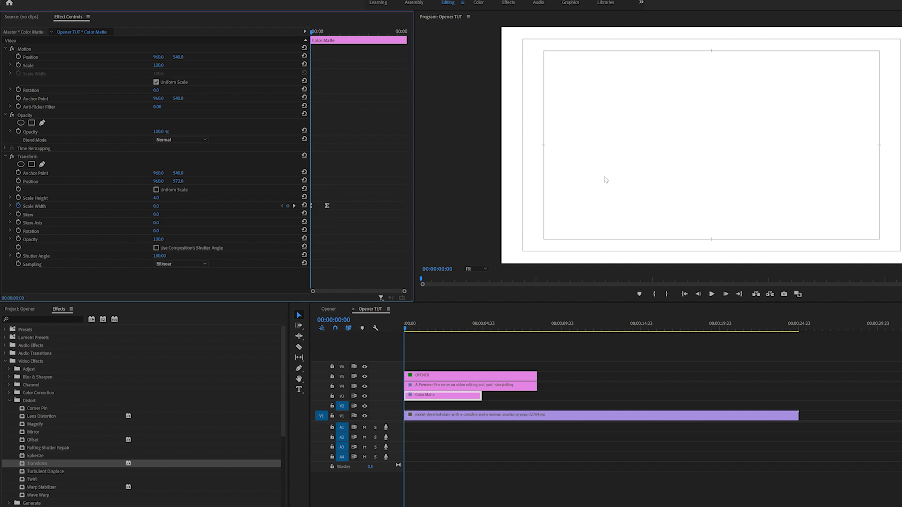
Move the Color Matte clip one frame later on the timeline and play the line animation
click(424, 357)
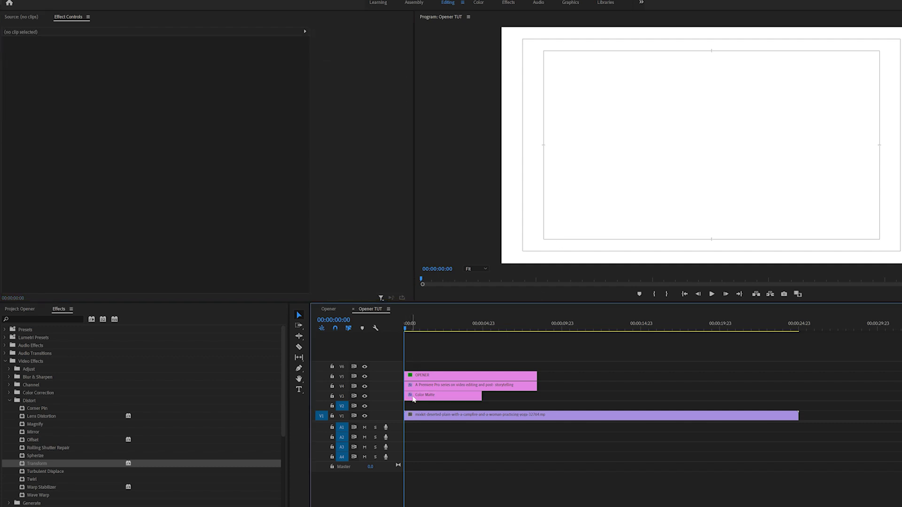
click(412, 397)
key(=)
key(=)
key(=)
drag(407, 396, 410, 397)
key(space)
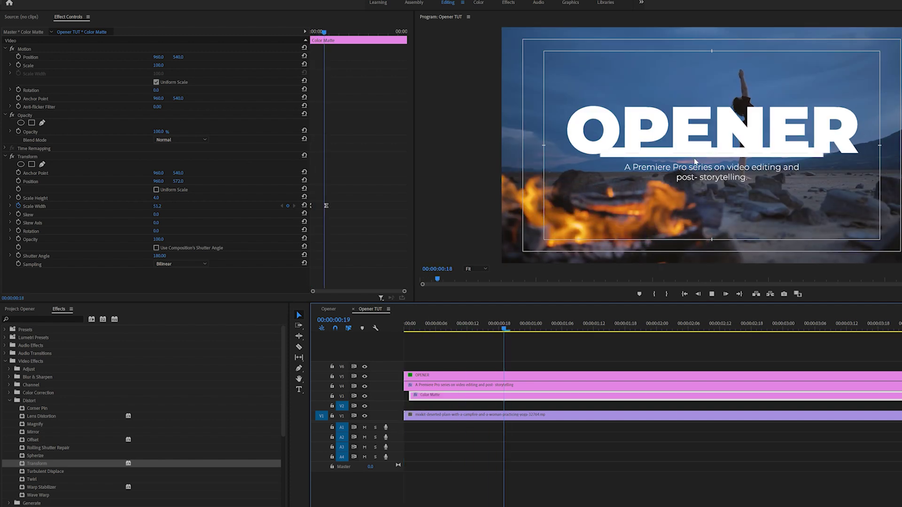
key(space)
Duplicate the Color Matte clip onto the V2 track directly beneath the original
key(minus)
key(minus)
key(minus)
key(minus)
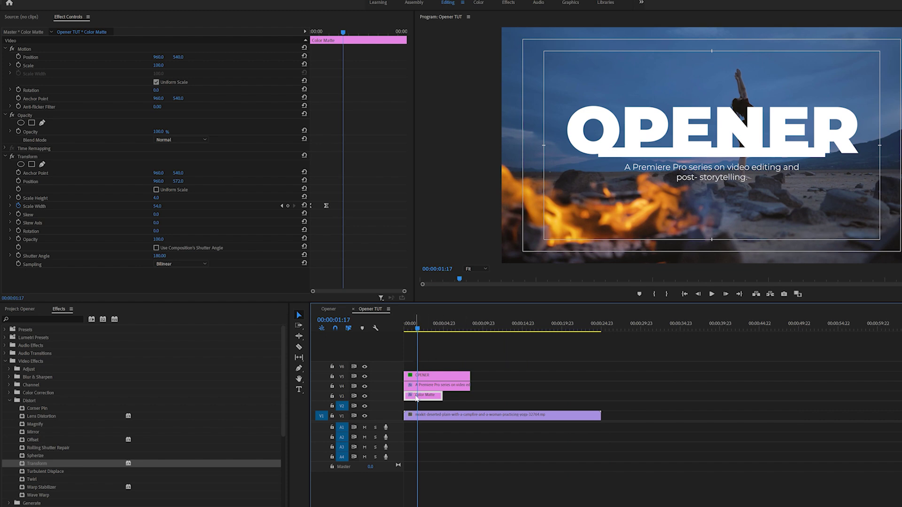
click(471, 399)
click(416, 397)
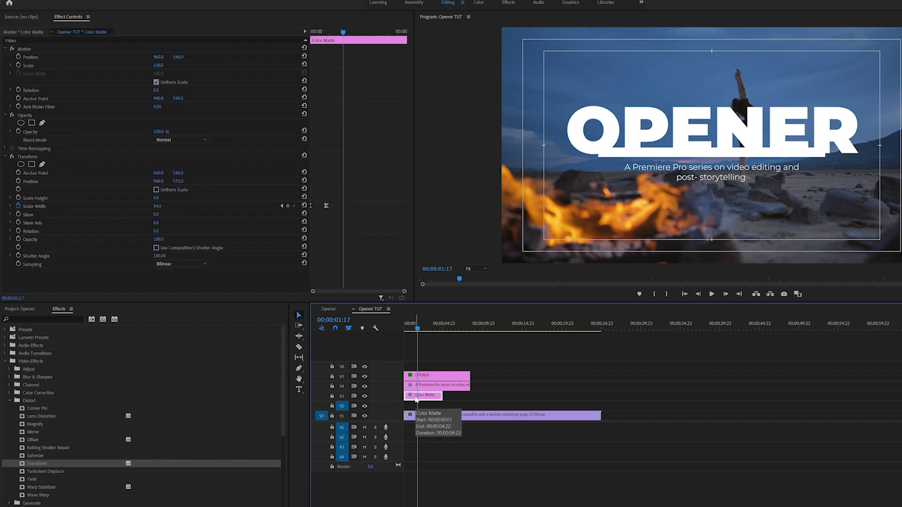
drag(426, 399, 427, 410)
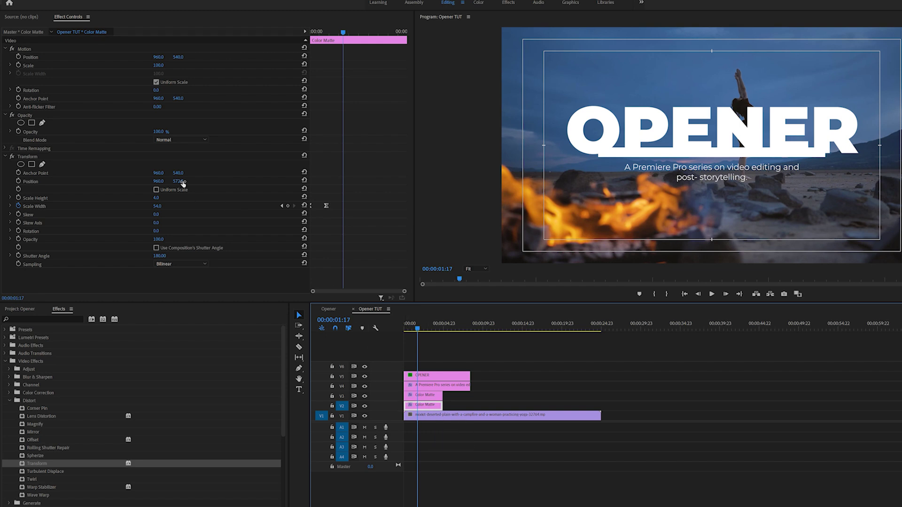
Turn the duplicate matte into a thin short line: Transform vertical Position 758, ending Scale Width keyframe 12, Scale Height 0.2
drag(178, 181, 198, 180)
click(282, 206)
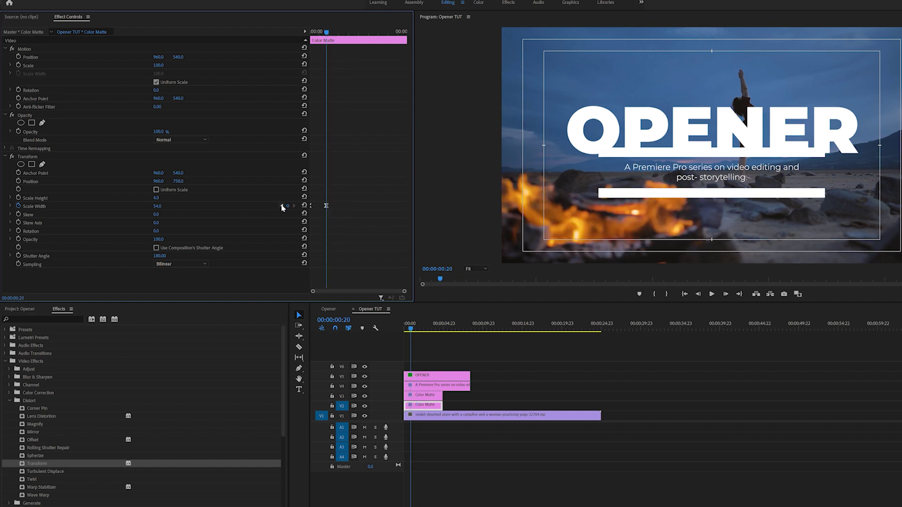
drag(158, 206, 139, 206)
click(158, 198)
text(0.2)
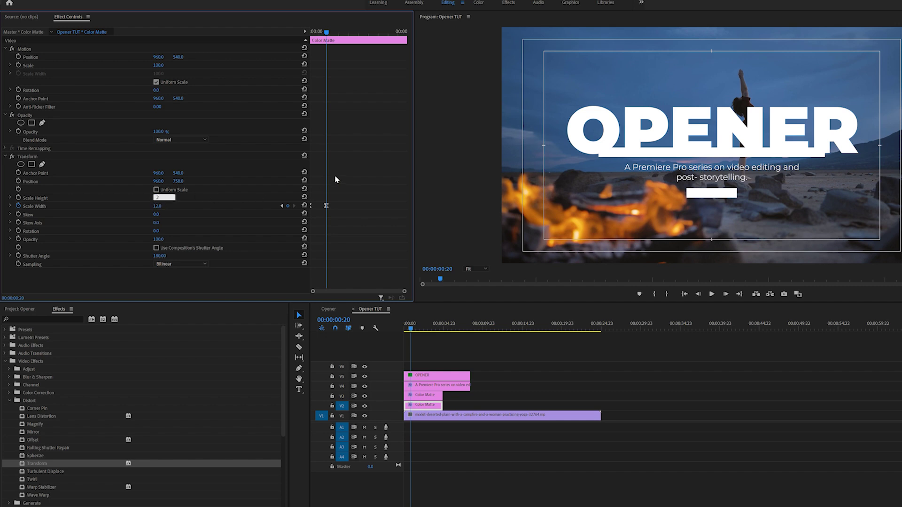
key(Return)
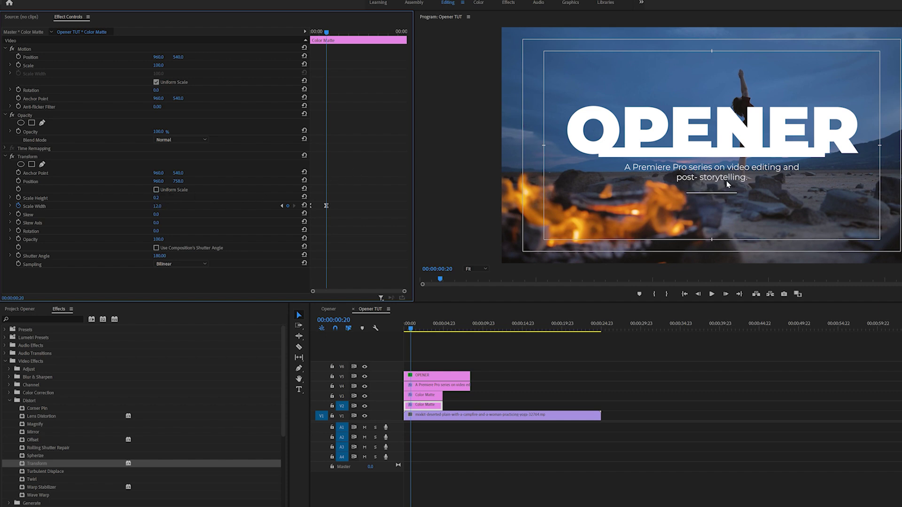
Raise the thin line to vertical Position 733 and start its clip about one second later
drag(718, 194, 717, 189)
click(437, 403)
drag(415, 404, 426, 405)
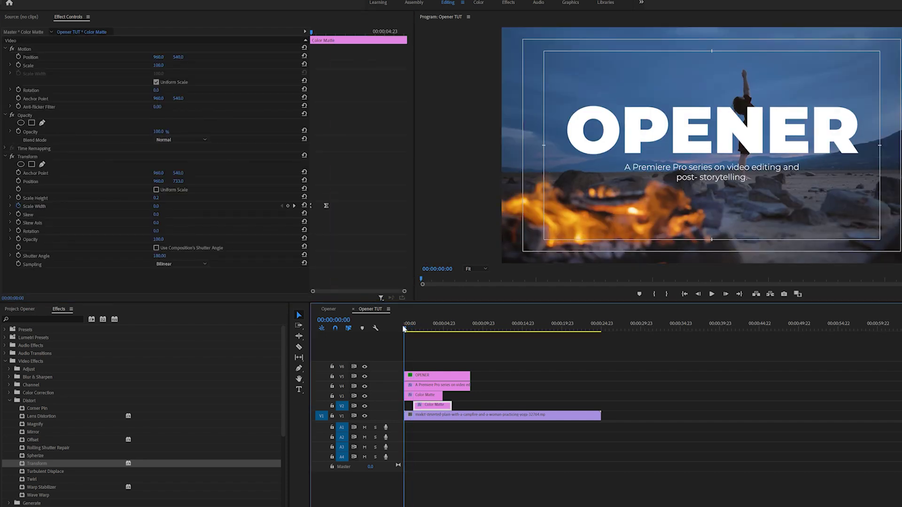
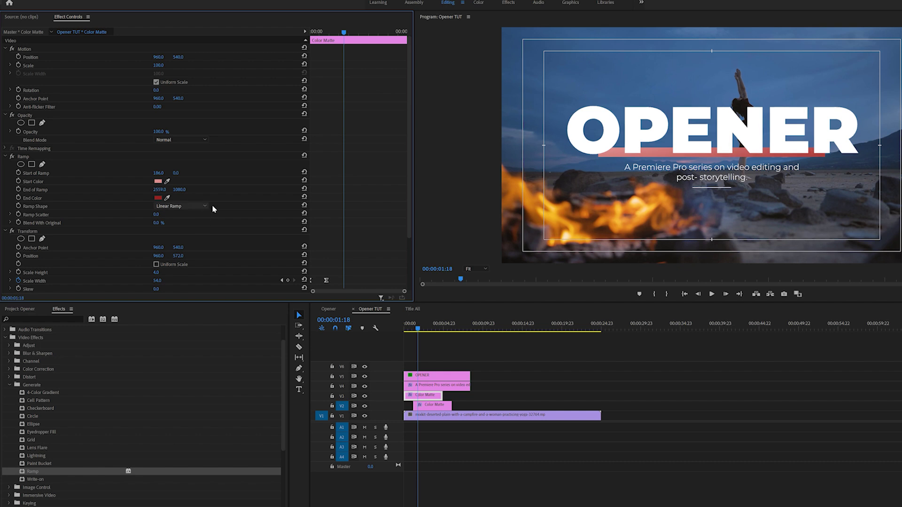
Apply the Ramp effect to the OPENER title clip
click(426, 351)
mouse_move(418, 327)
mouse_down()
mouse_move(402, 327)
mouse_move(413, 327)
mouse_up()
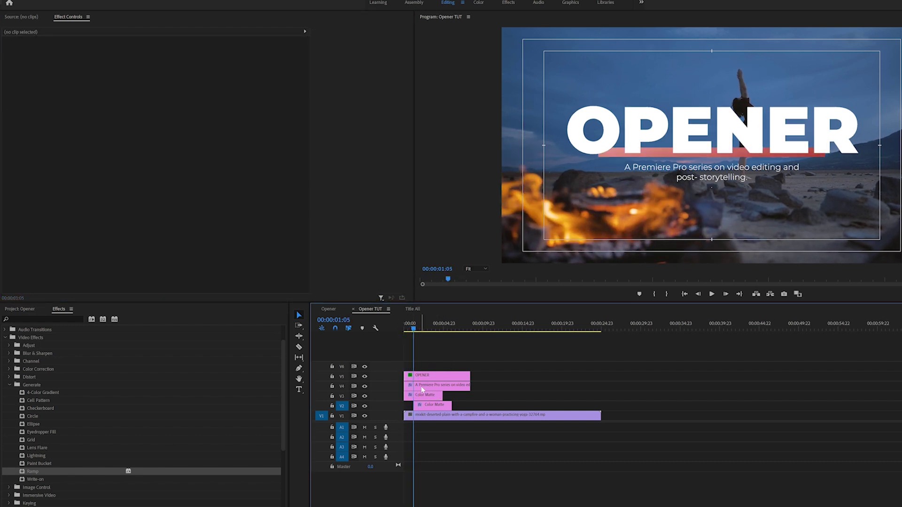
click(424, 374)
click(31, 472)
drag(404, 378, 423, 379)
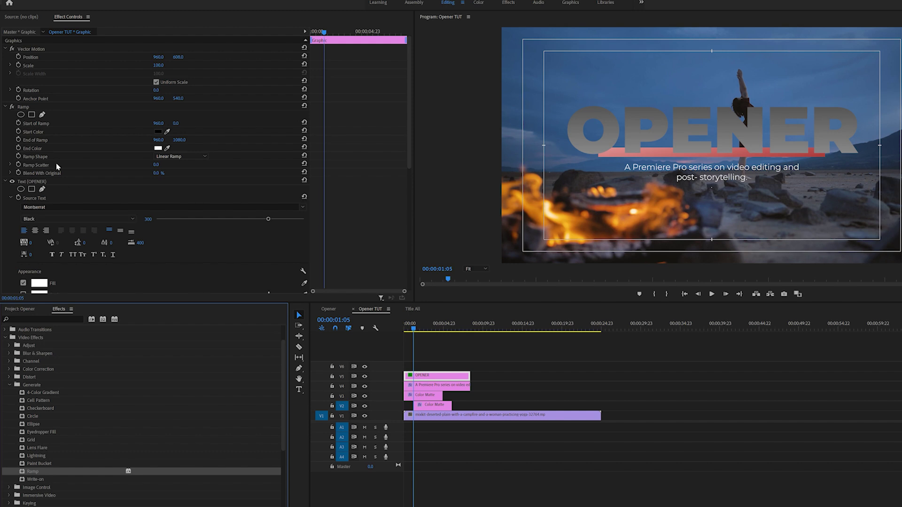
Set the title's ramp from a white Start Color to a black End Color, with vertical start 440 and end 696
click(157, 131)
click(415, 307)
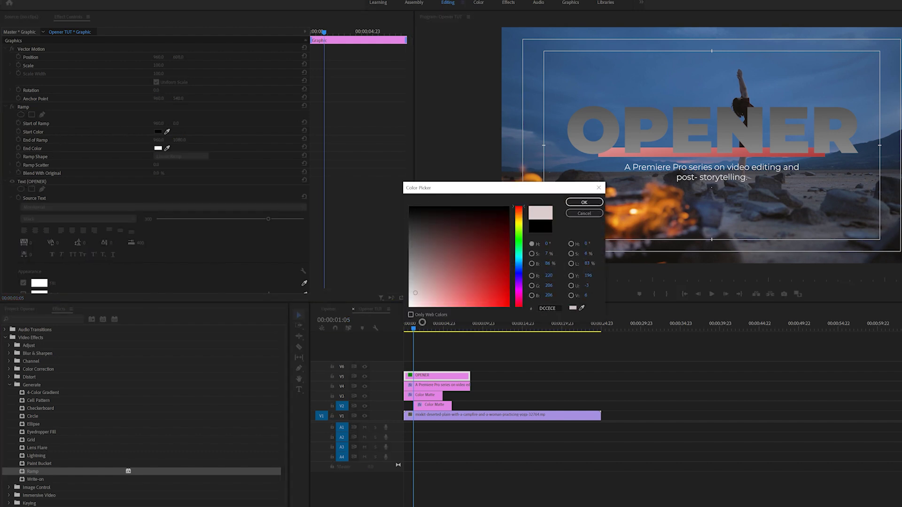
click(584, 202)
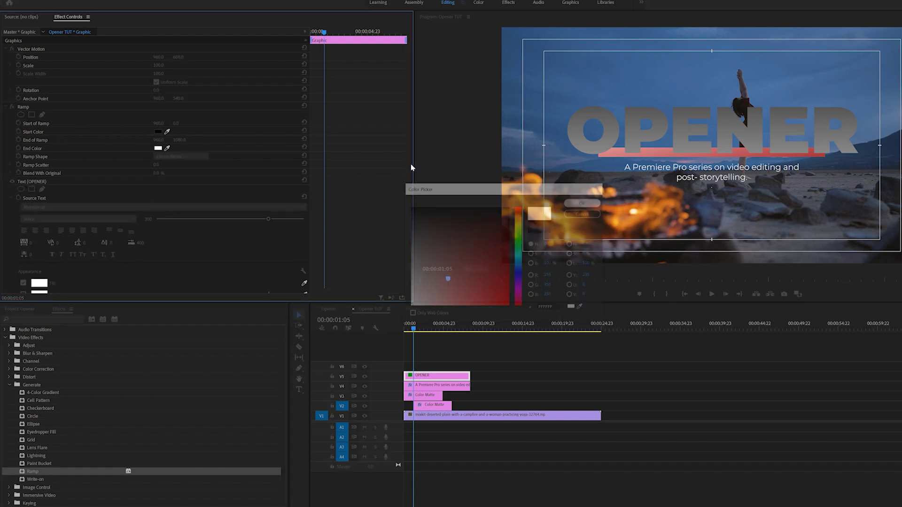
click(158, 148)
drag(450, 250, 399, 194)
click(584, 202)
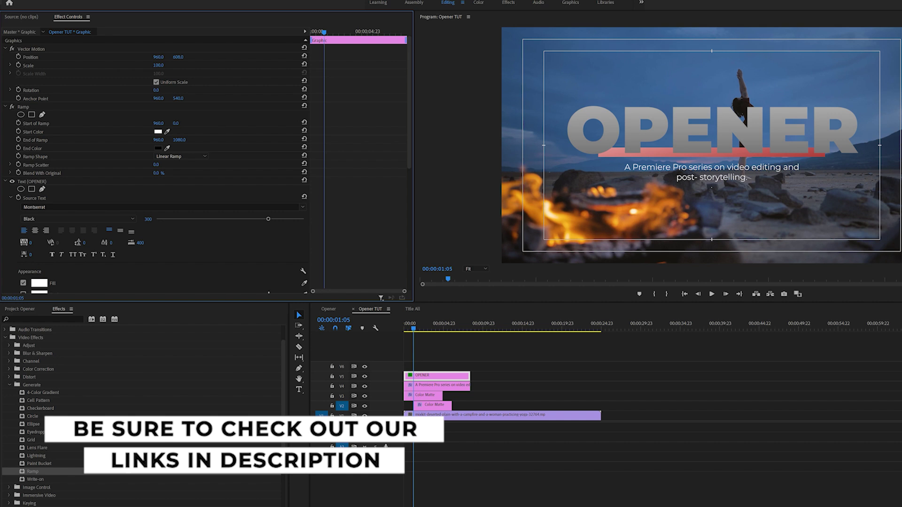
mouse_move(178, 123)
mouse_down()
mouse_move(167, 123)
mouse_move(183, 123)
mouse_up()
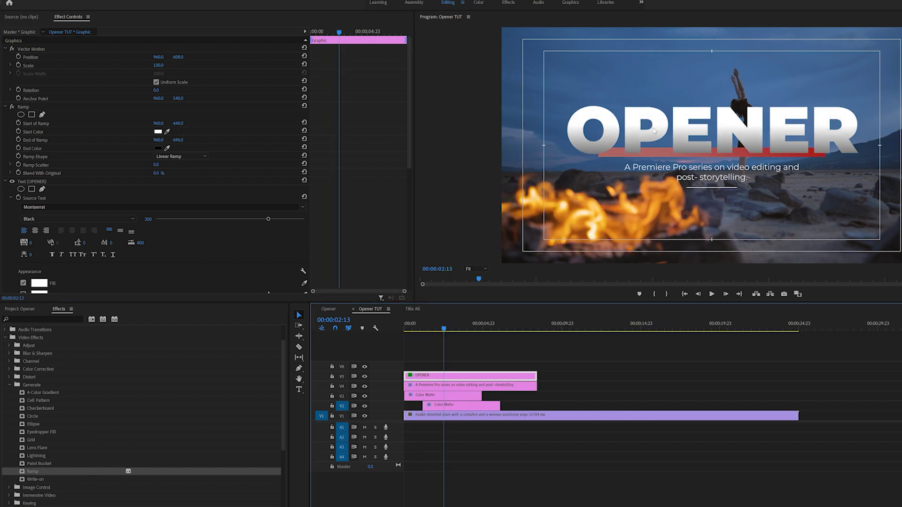
Find the Drop Shadow effect and apply it to the OPENER title clip
click(25, 320)
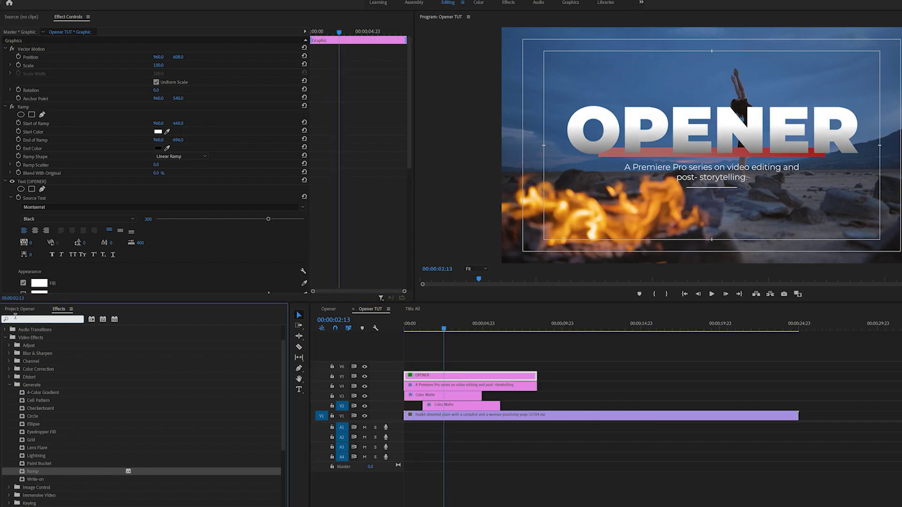
text(drop sh)
drag(35, 379, 430, 379)
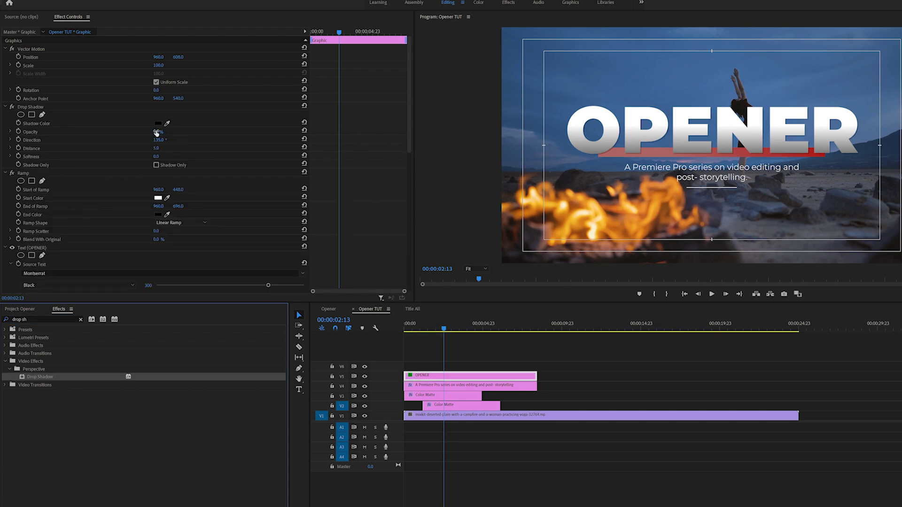
Set the title's Drop Shadow to Direction 180°, Opacity 80% and Softness 23
click(159, 140)
text(180)
key(Return)
click(158, 133)
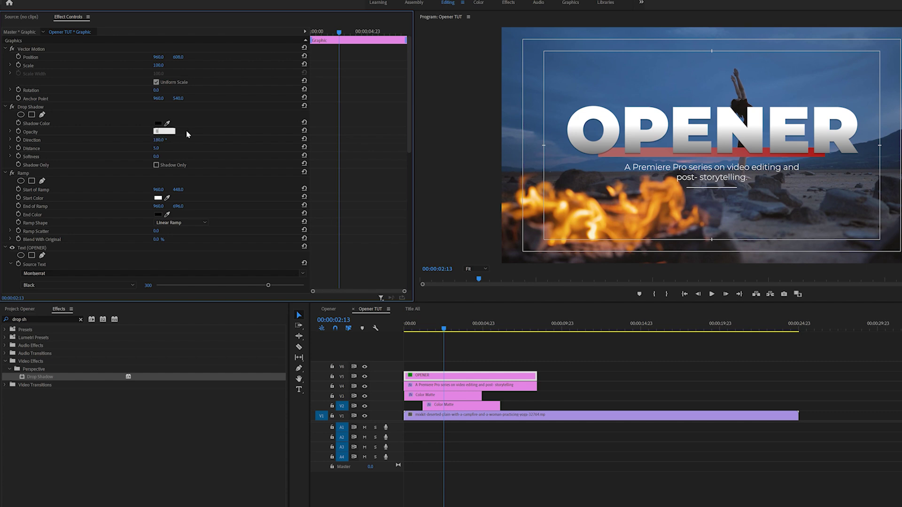
key(Return)
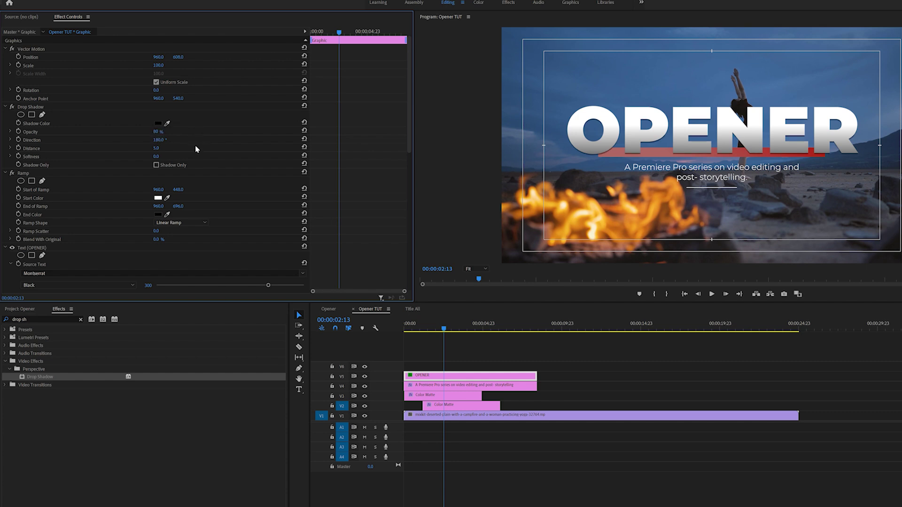
click(156, 156)
key(Return)
click(157, 156)
text(23)
key(Return)
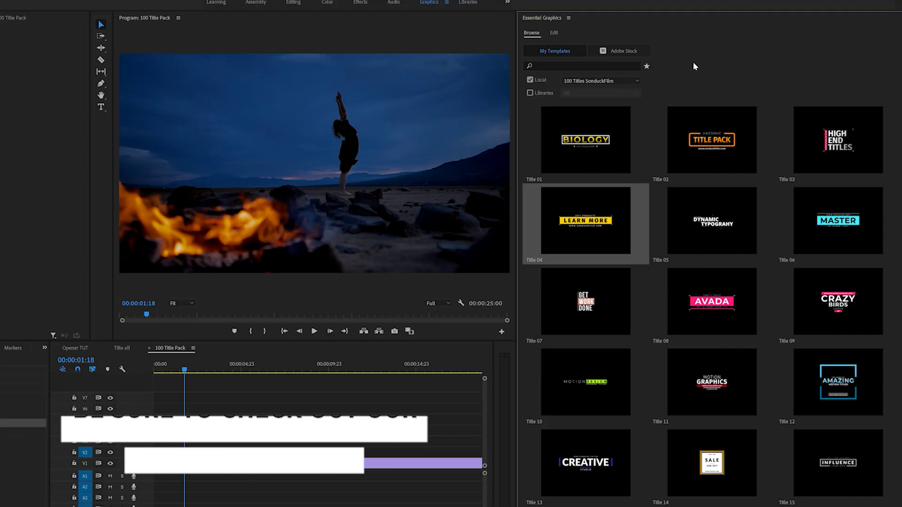
Place the Title 04 template on V2 above the campfire footage and change its texts to BETTER ROI and BUSINESS SERIES
scroll(653, 310, down, 20)
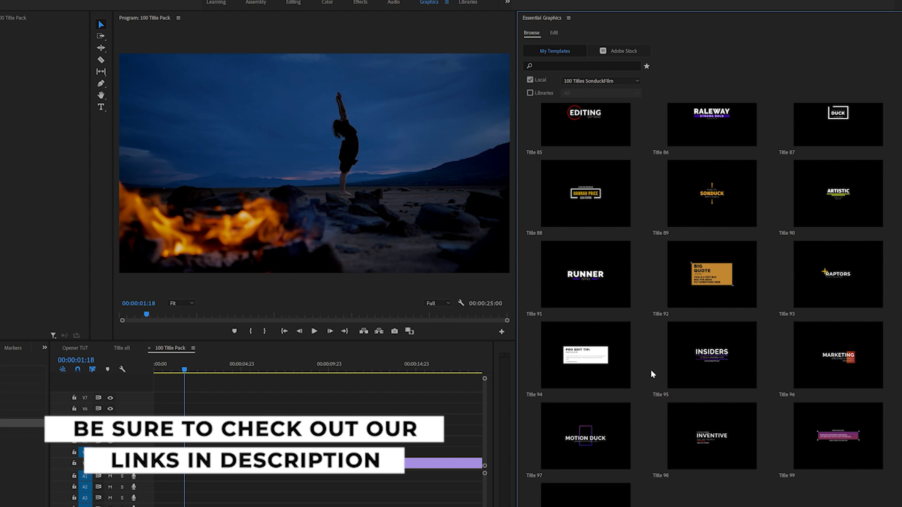
scroll(649, 390, up, 20)
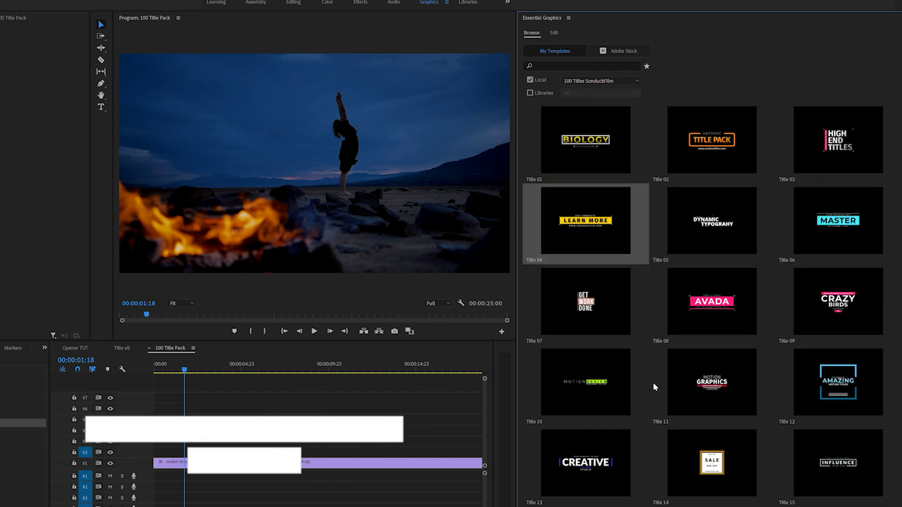
drag(570, 305, 144, 456)
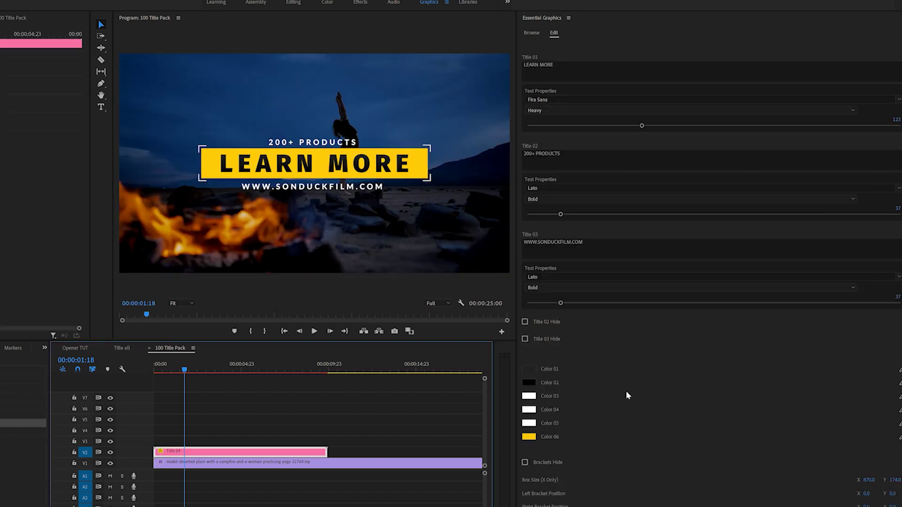
click(577, 64)
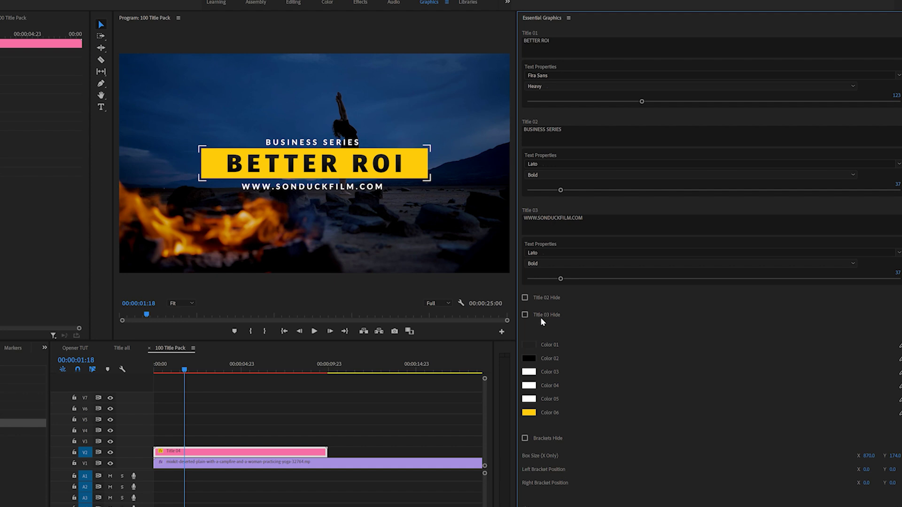
Try hiding Title 02 and Title 03, preview the animation from the start, and show both lines again
click(525, 315)
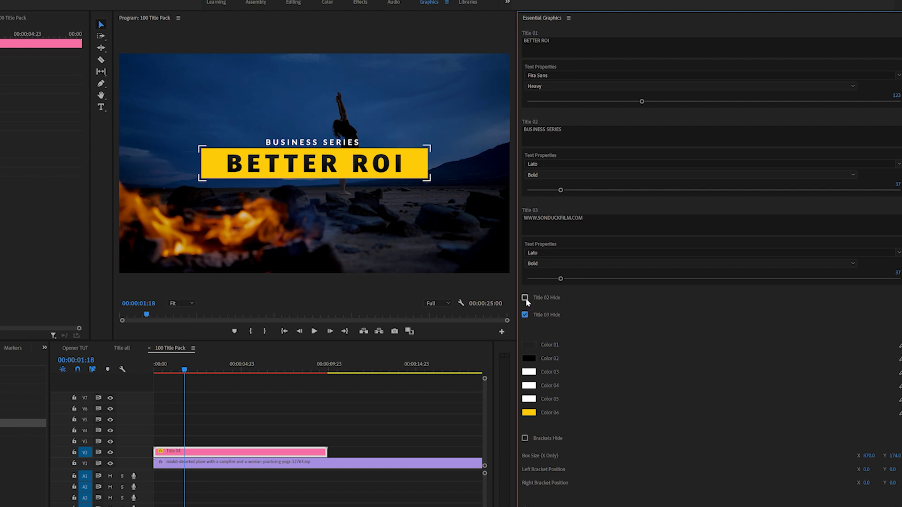
click(525, 297)
drag(171, 368, 156, 368)
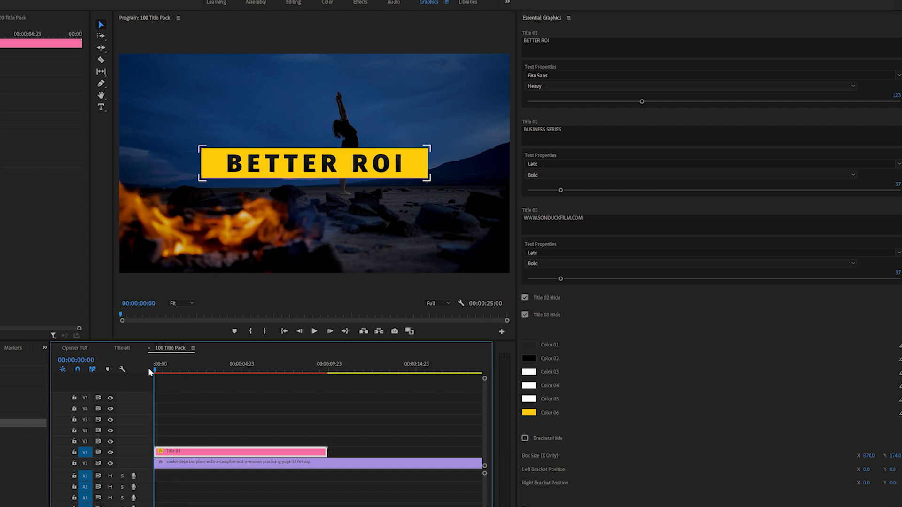
key(space)
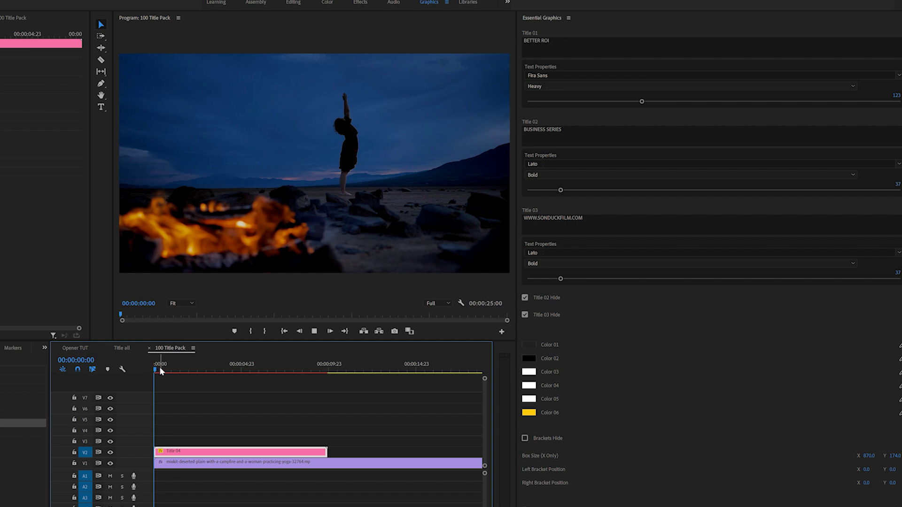
key(space)
click(525, 298)
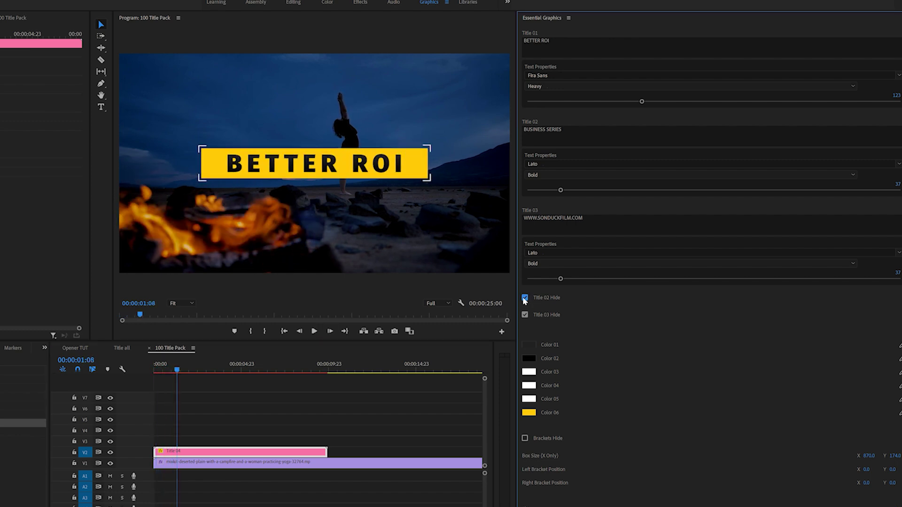
click(525, 315)
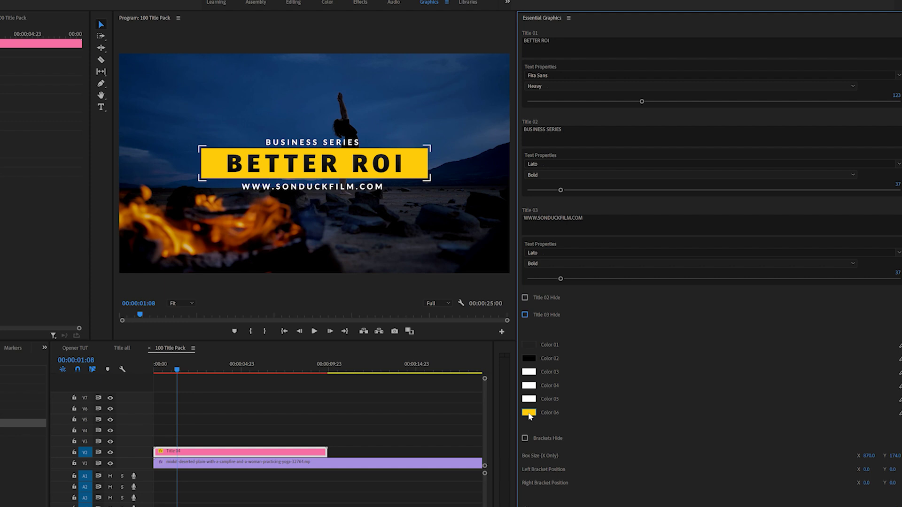
Try hiding the brackets and widening the title's box to X 1698, and play the animation from the start
click(528, 413)
key(Return)
click(524, 438)
drag(868, 455, 900, 455)
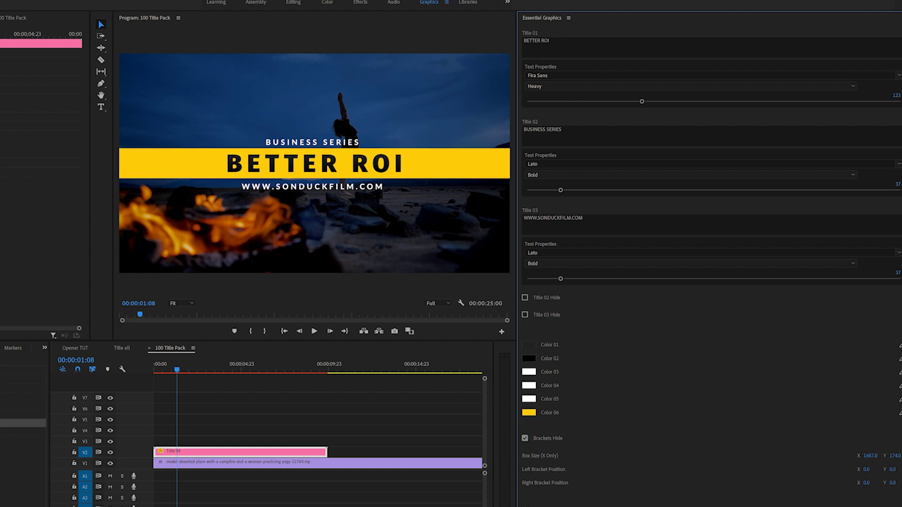
drag(167, 368, 125, 368)
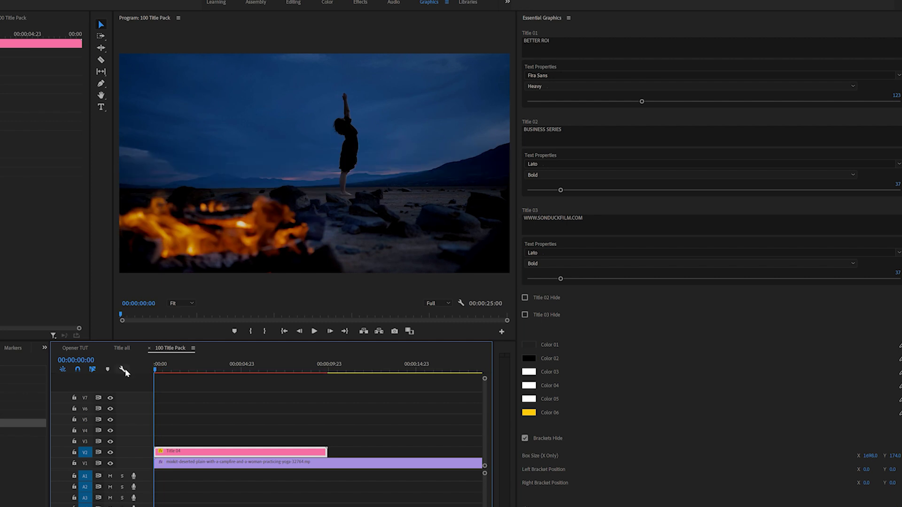
key(space)
key(space)
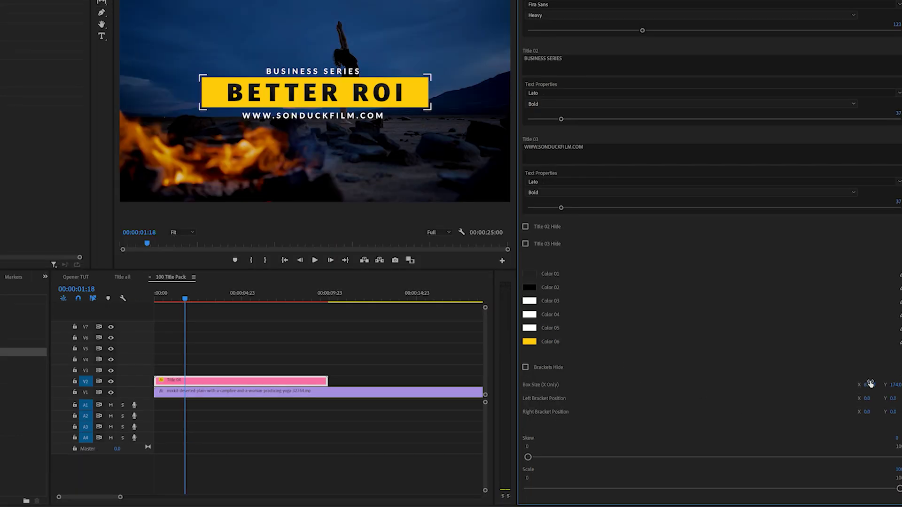
Narrow the box to X 708 with bracket X positions 101 and -98, set Skew to 3, and play from the start
mouse_move(871, 383)
mouse_down()
mouse_move(846, 383)
mouse_move(863, 384)
mouse_up()
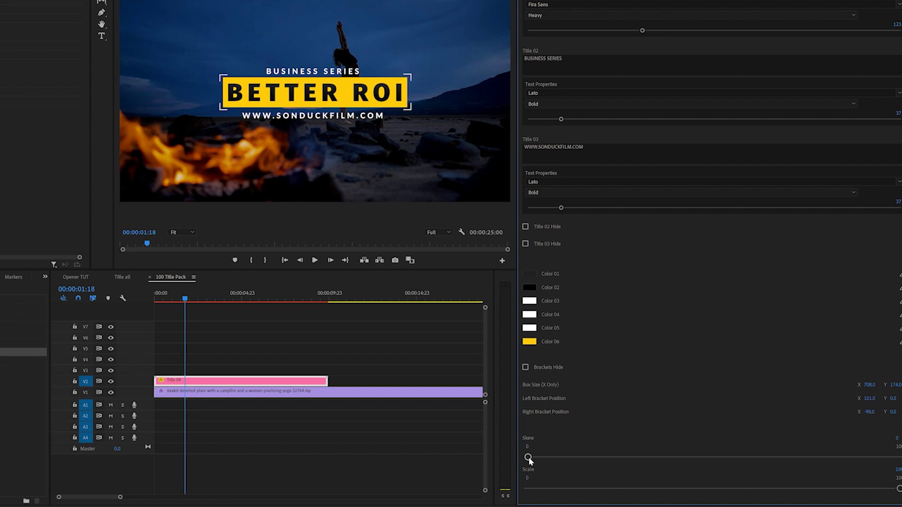
drag(529, 459, 539, 459)
drag(162, 300, 127, 294)
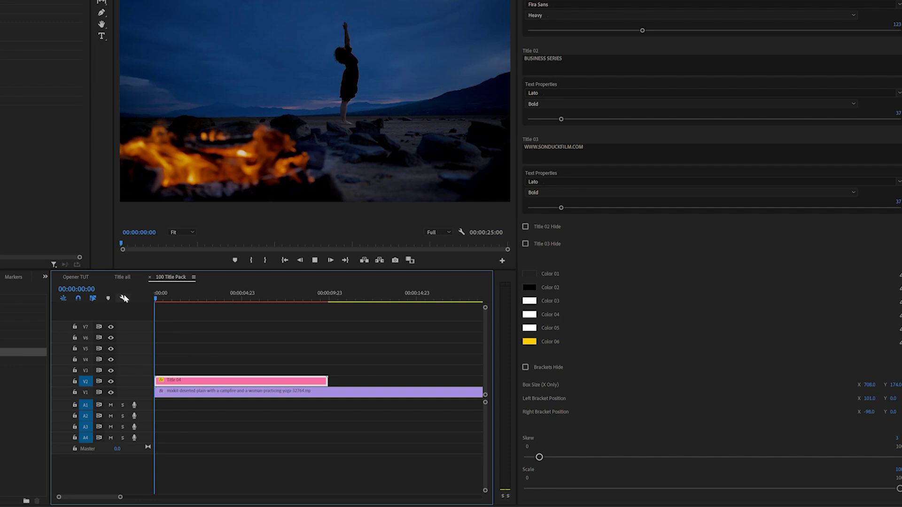
Preview the customized title template's animation over the campfire footage from the start
key(space)
click(148, 294)
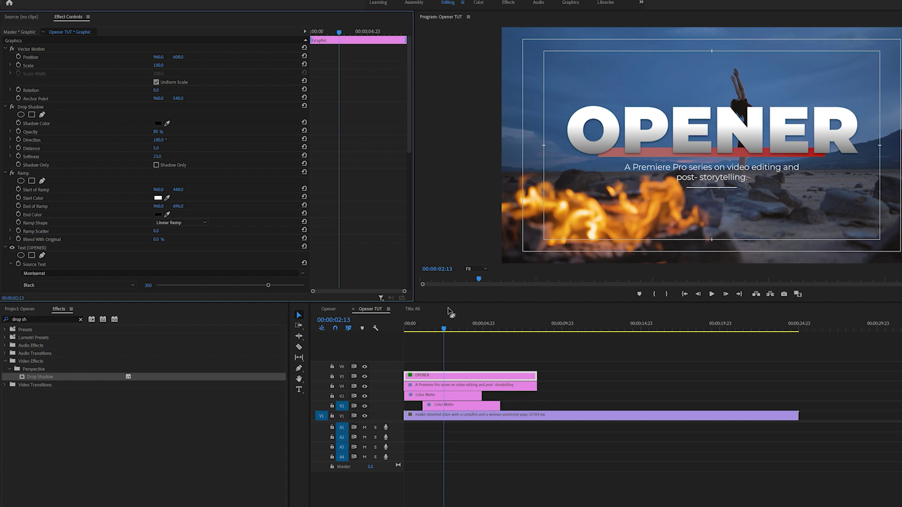
Place the white Color Matte on V6 above the OPENER clip and set its vertical Position to 53
click(428, 360)
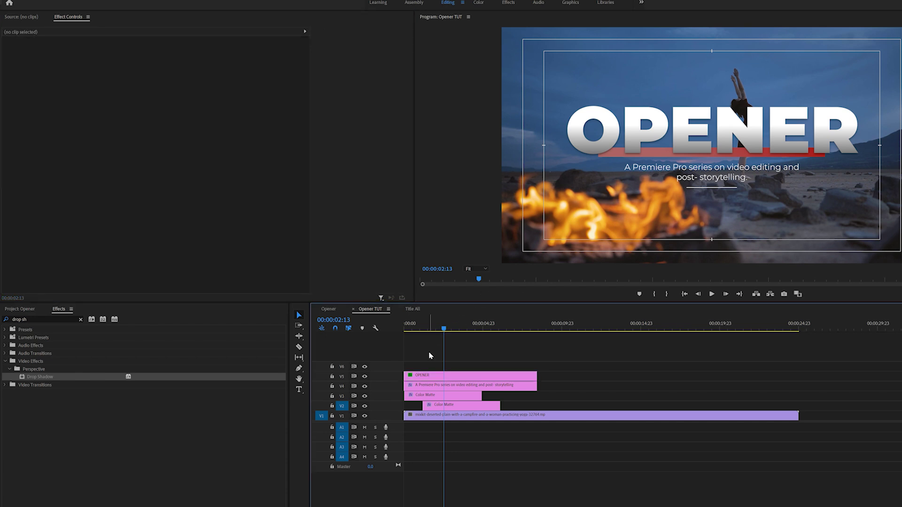
drag(425, 324, 460, 327)
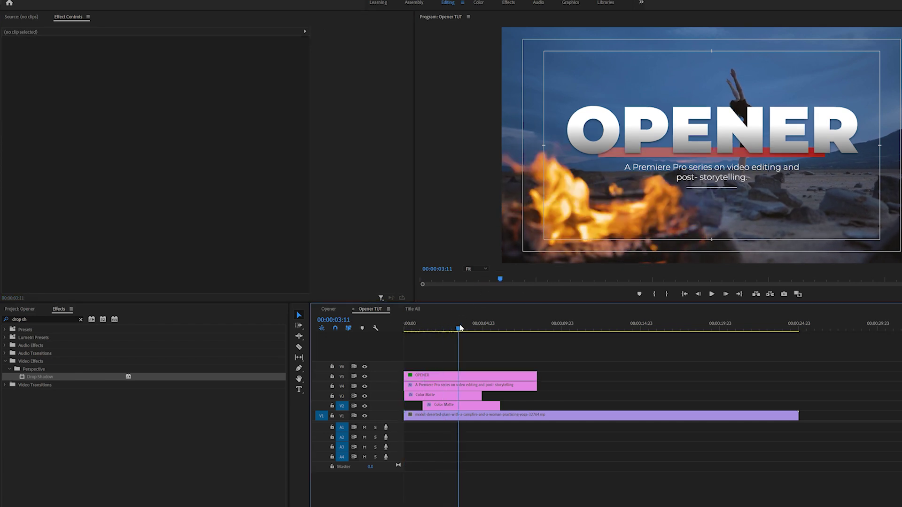
click(21, 309)
drag(136, 360, 430, 359)
mouse_move(421, 324)
mouse_down()
mouse_move(405, 324)
mouse_move(427, 324)
mouse_up()
click(428, 369)
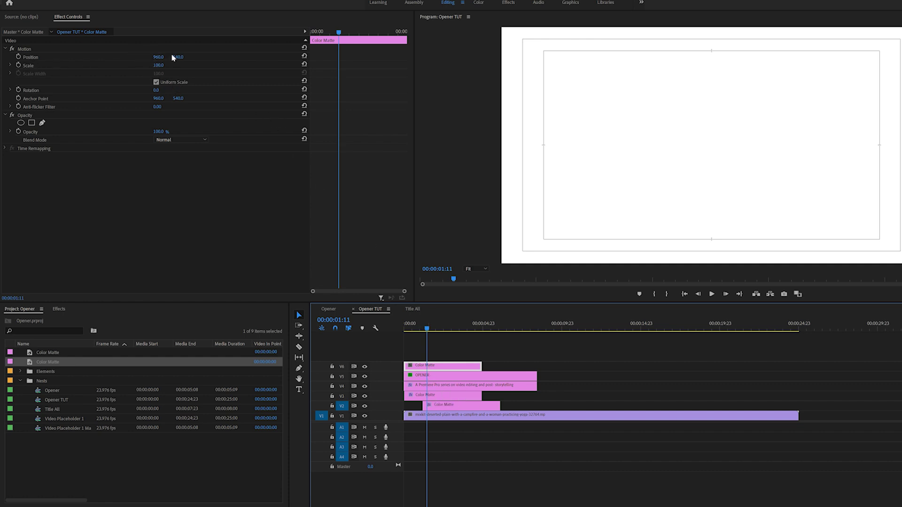
drag(180, 58, 43, 58)
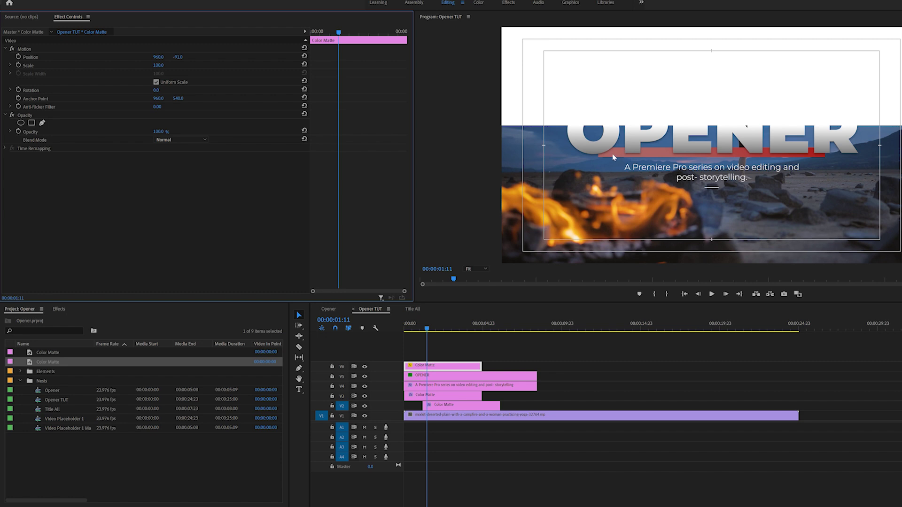
drag(178, 57, 178, 57)
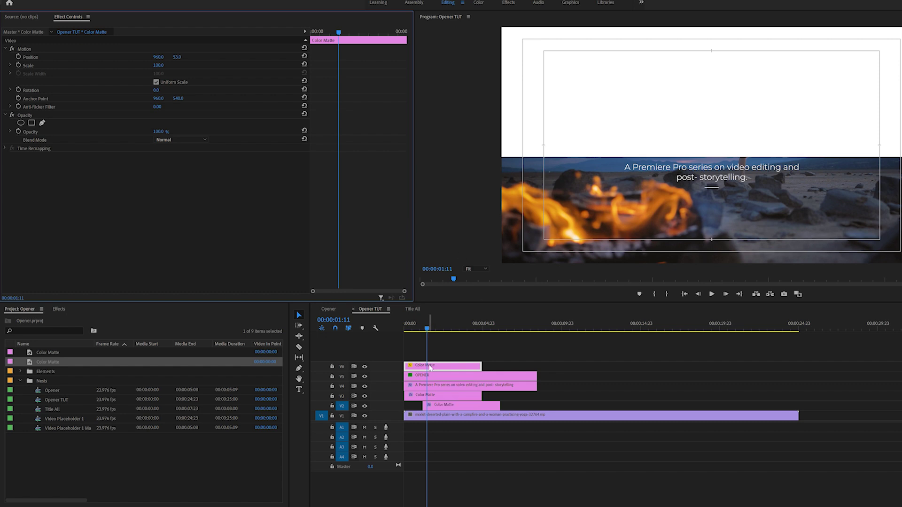
Apply the Track Matte Key effect to the OPENER title and use Video 6 as its matte
click(427, 376)
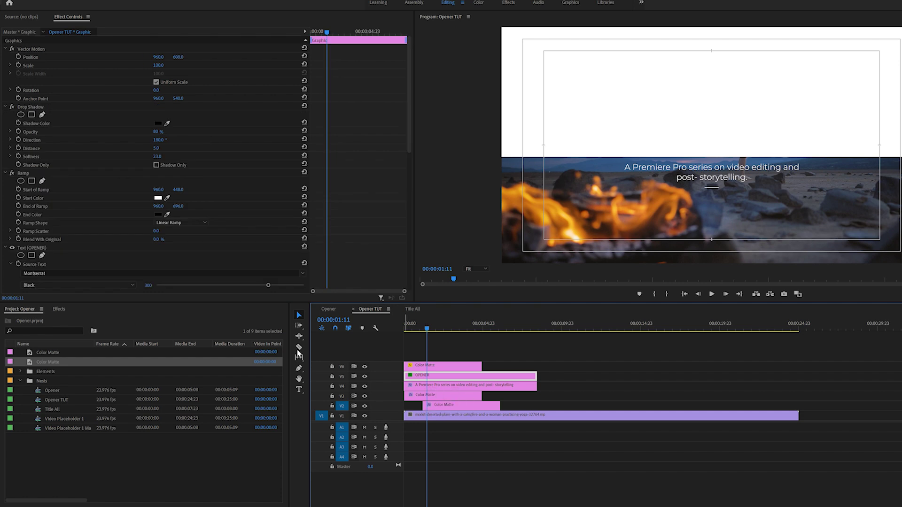
click(59, 310)
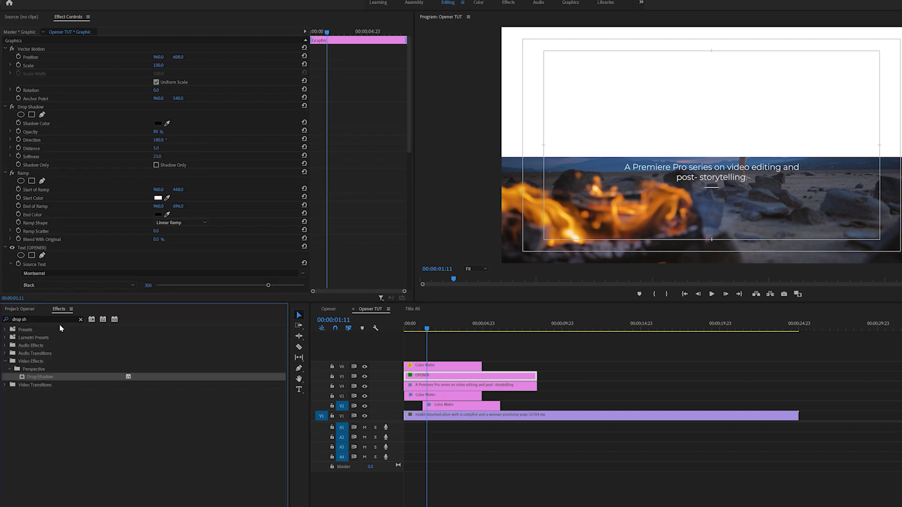
click(81, 320)
text(tra)
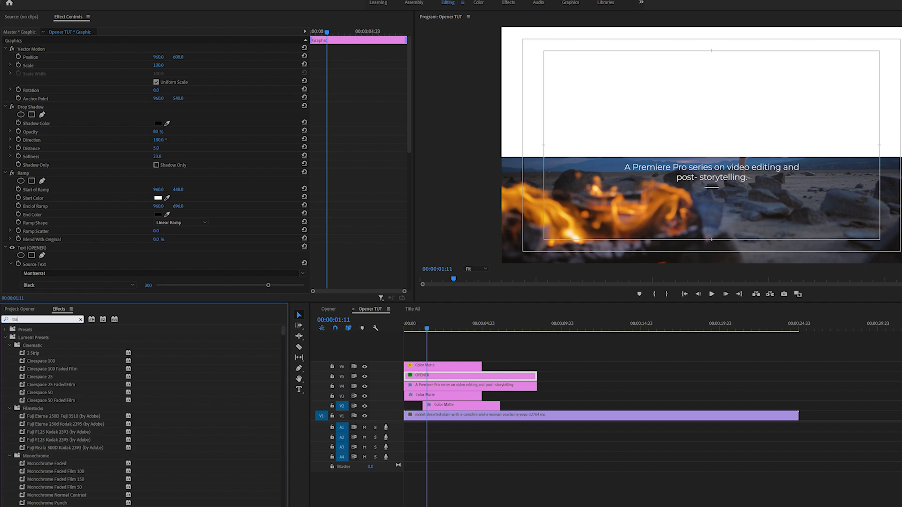
text(ck)
drag(37, 381, 30, 242)
click(168, 265)
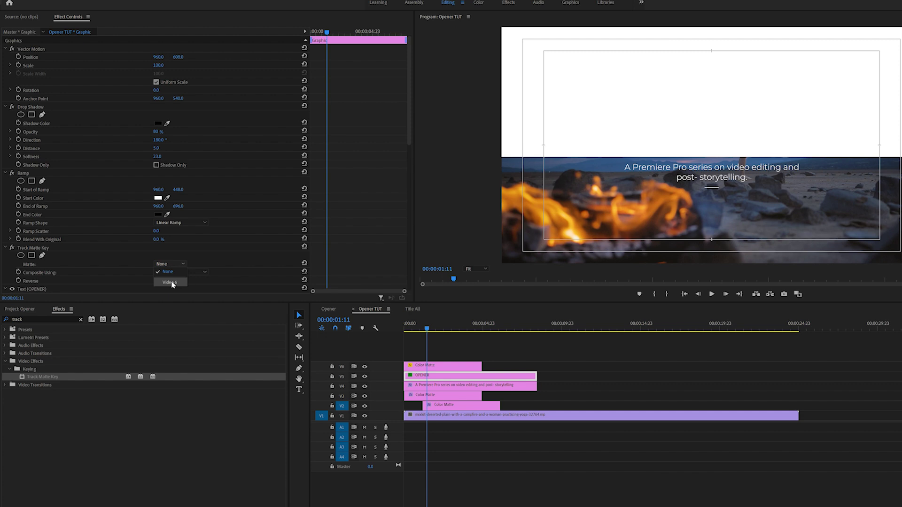
click(170, 283)
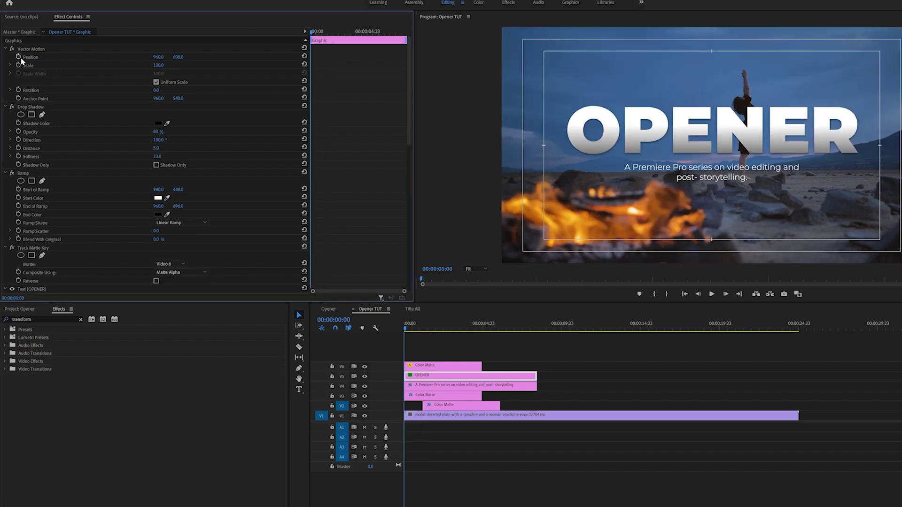
Keyframe the OPENER title to rise from Position Y 870 at the clip start to its original place, and preview it
click(19, 56)
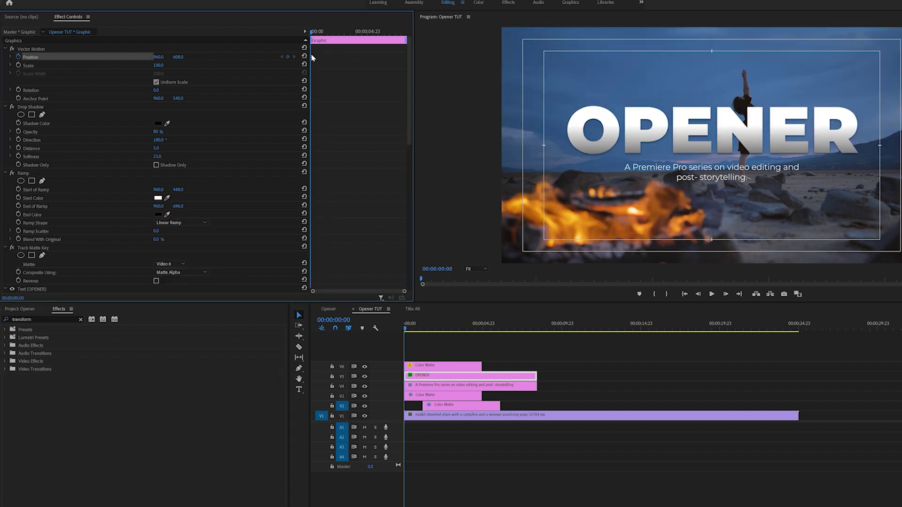
drag(313, 60, 330, 58)
drag(179, 58, 301, 58)
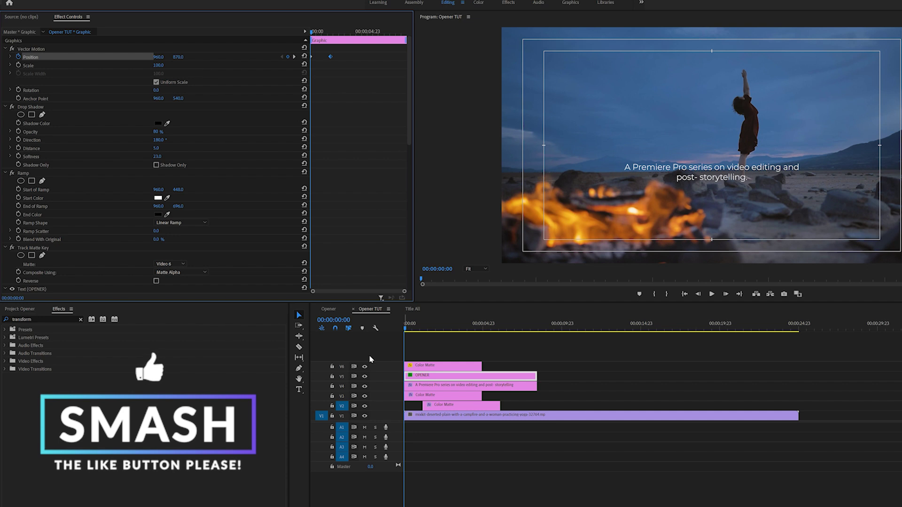
click(428, 346)
key(space)
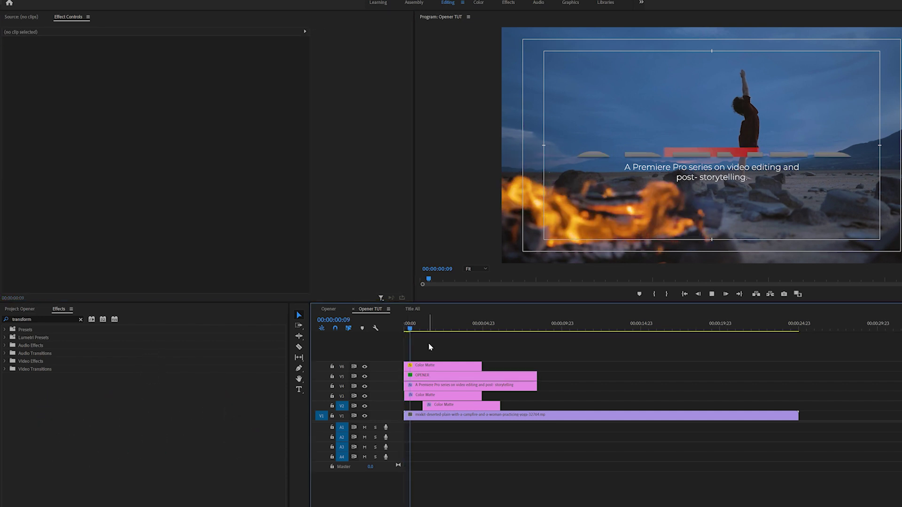
key(space)
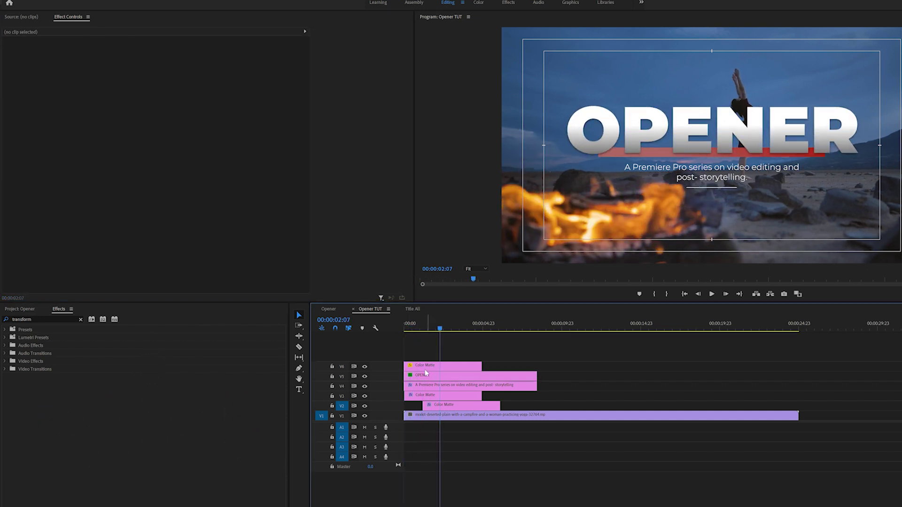
Shift the OPENER clip and the V6 Color Matte to start about half a second in, and preview the timing
drag(414, 376, 433, 377)
key(Home)
key(space)
key(space)
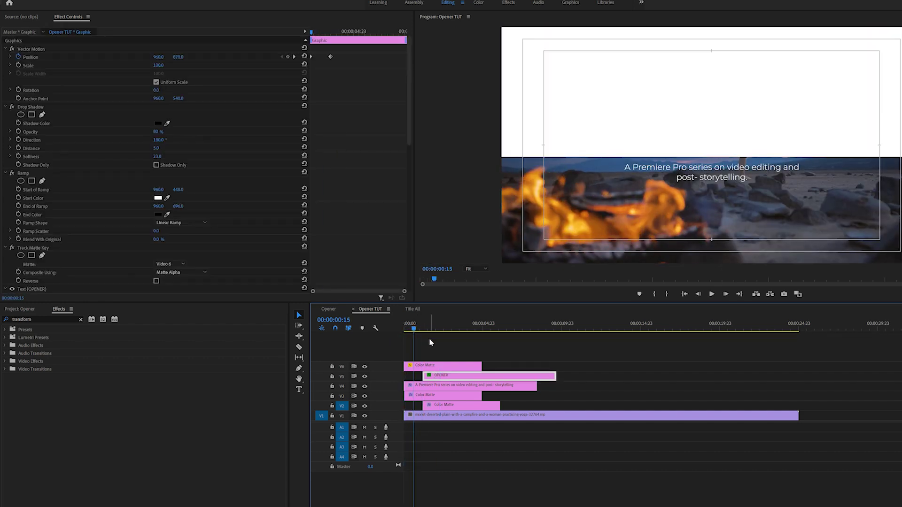
click(409, 351)
drag(405, 366, 423, 376)
key(space)
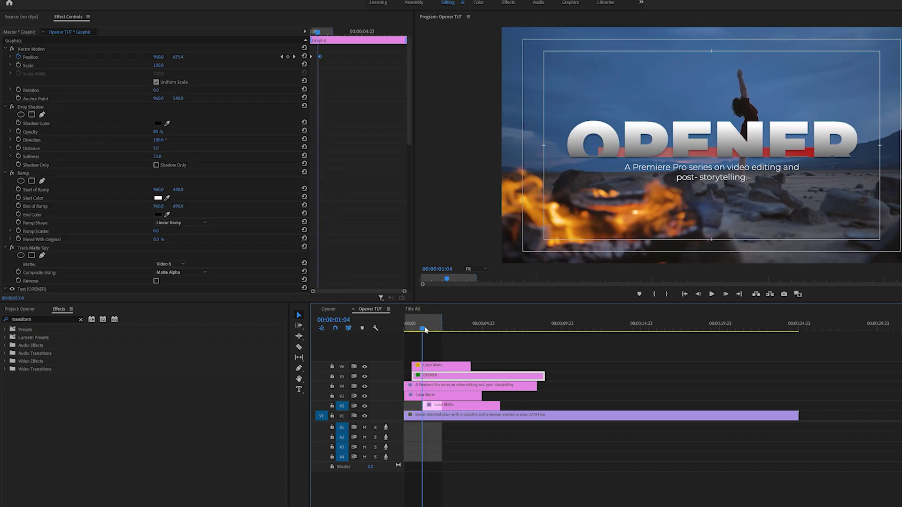
click(412, 330)
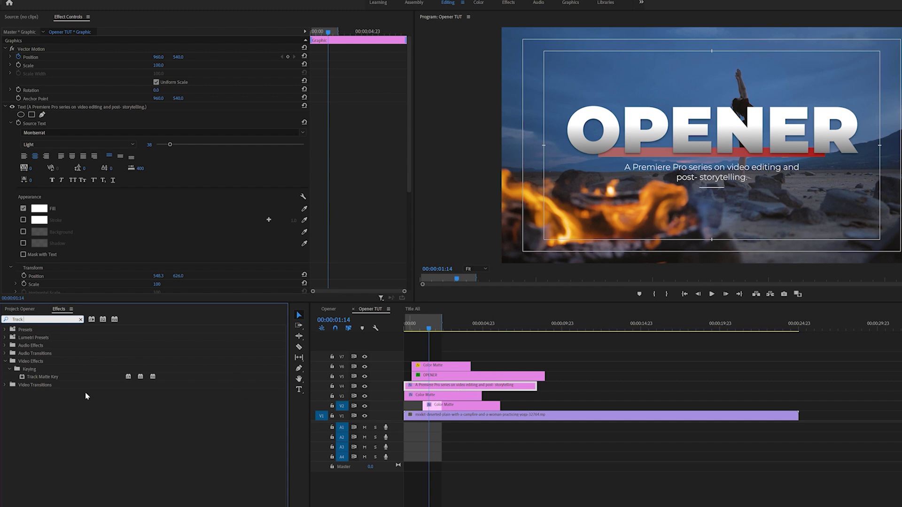
Apply the Track Matte Key effect to the subtitle clip on V4 with Video 6 as its matte
drag(40, 377, 421, 388)
click(160, 123)
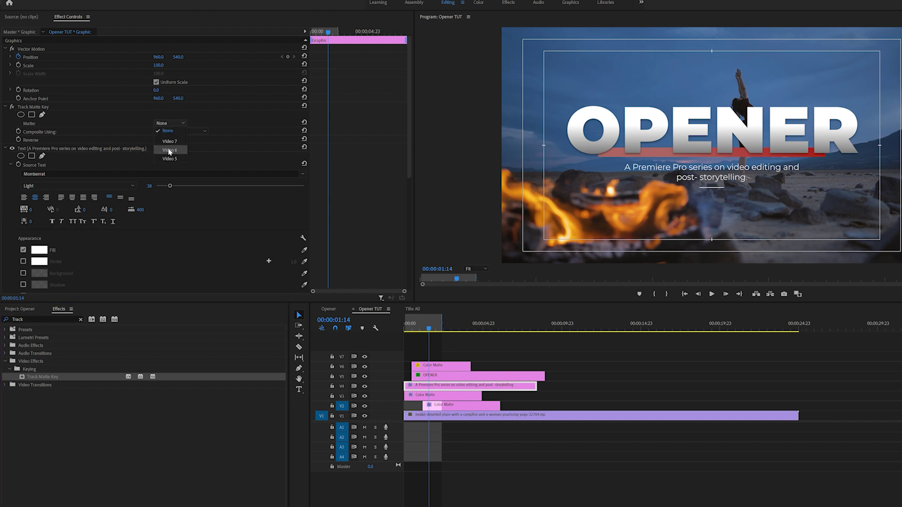
click(170, 150)
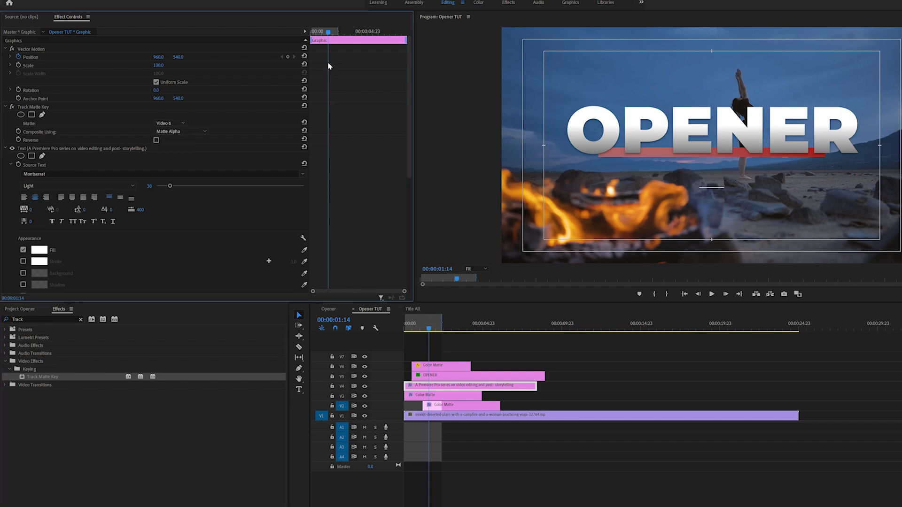
Keyframe the subtitle to descend from Position Y 424 at the clip start, reverse its track matte, and preview the reveal
drag(321, 32, 311, 32)
click(29, 57)
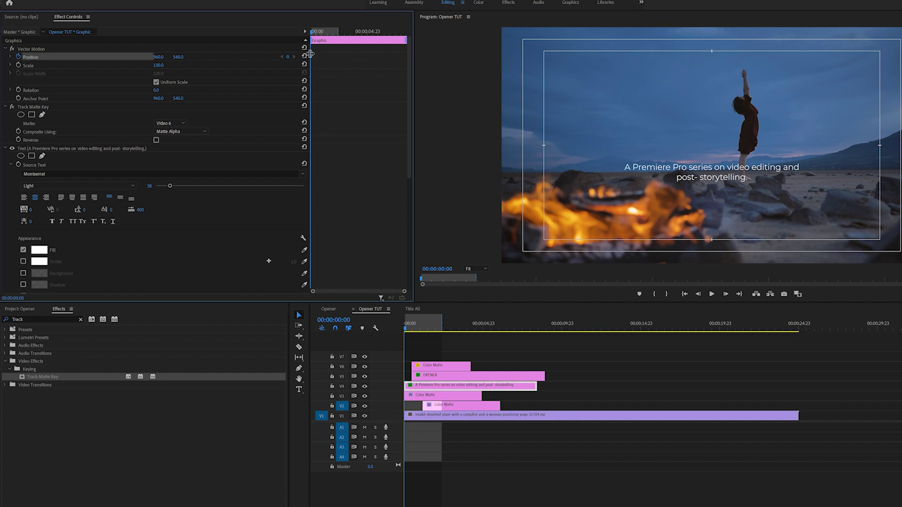
drag(321, 60, 323, 61)
drag(178, 56, 154, 56)
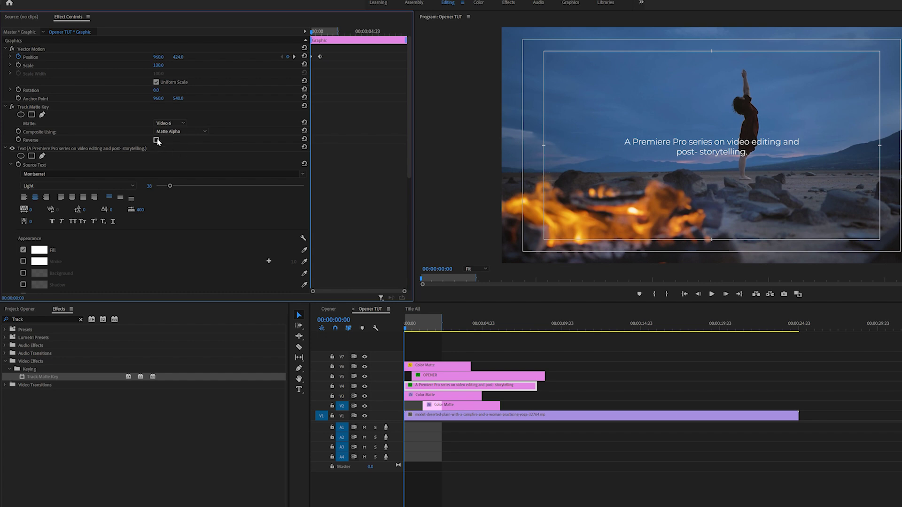
click(156, 140)
drag(423, 328, 442, 331)
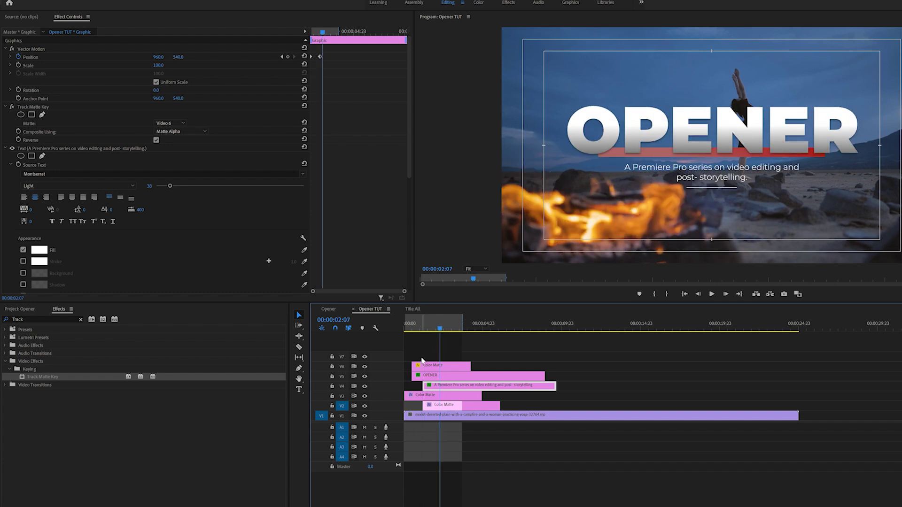
click(433, 367)
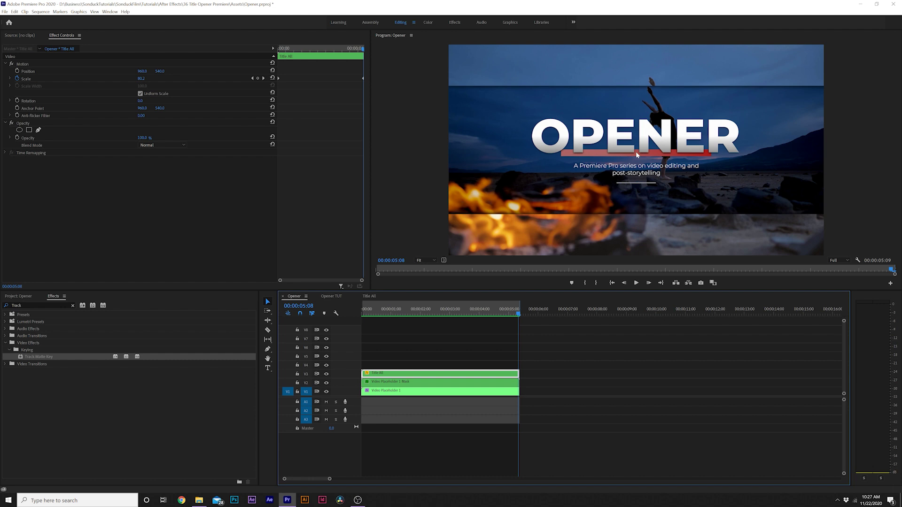
Nest all title, subtitle and Color Matte clips of the Opener TUT sequence as "Title all"
click(336, 297)
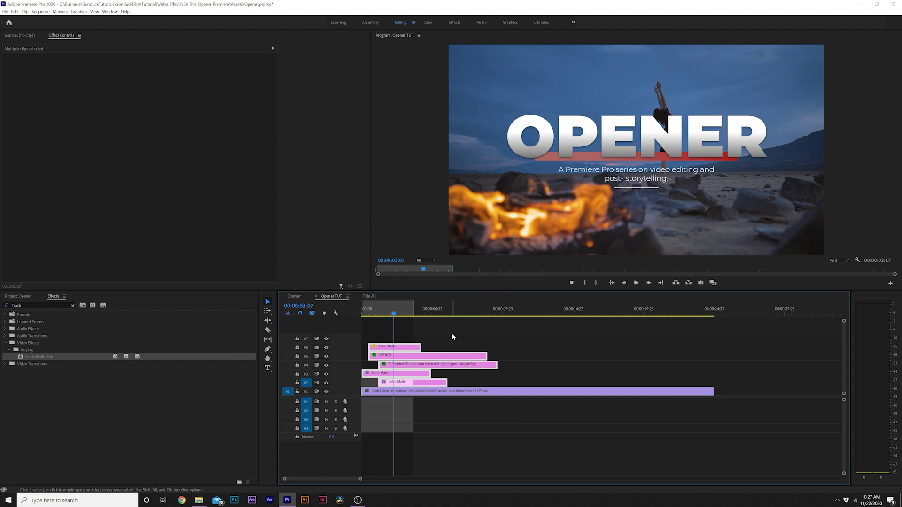
drag(497, 331, 399, 363)
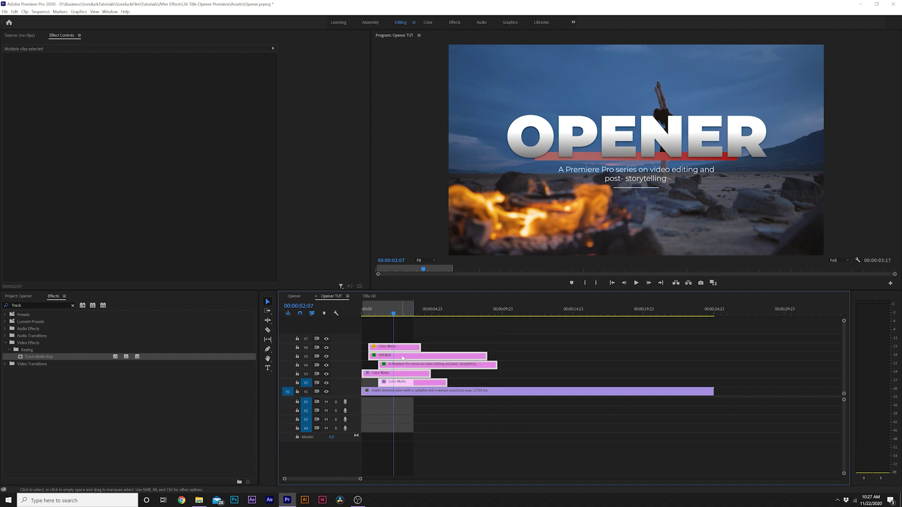
right_click(403, 358)
click(418, 212)
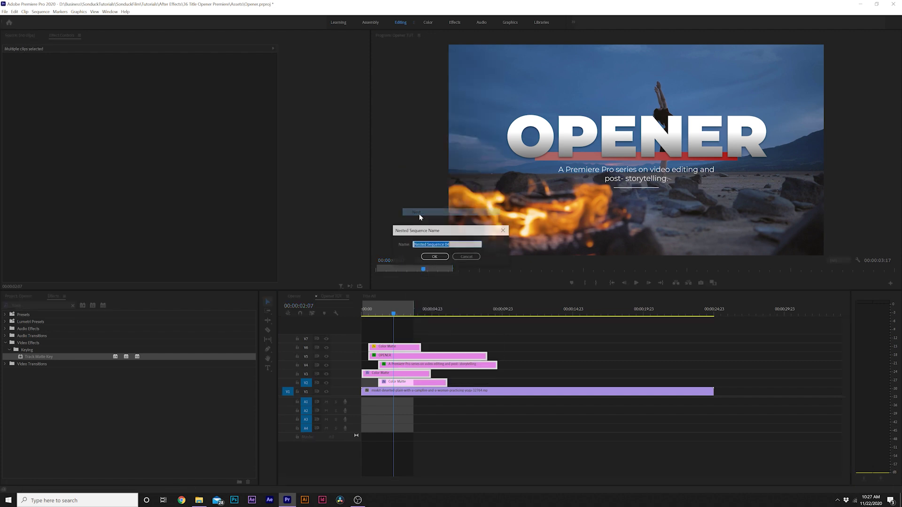
text(Title all)
key(Return)
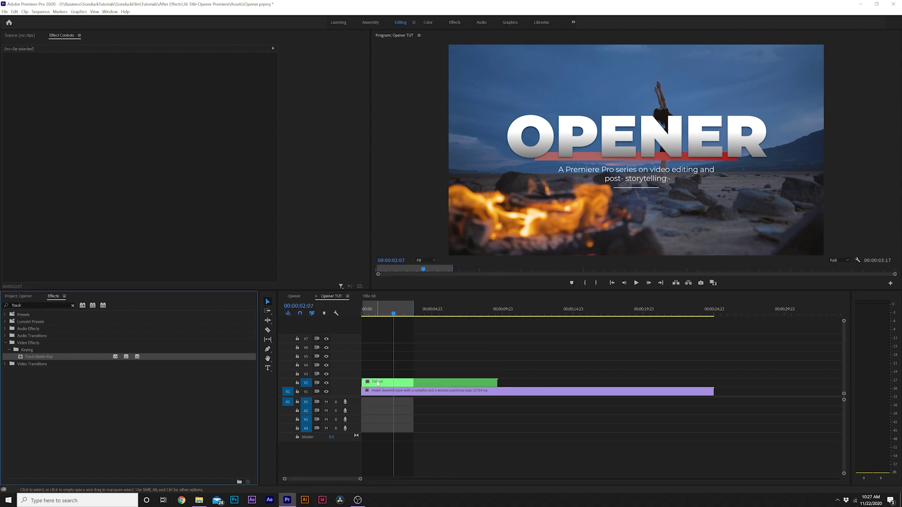
Raise the Title all nest to V3 and duplicate the campfire footage onto V2
drag(381, 382, 382, 374)
click(388, 391)
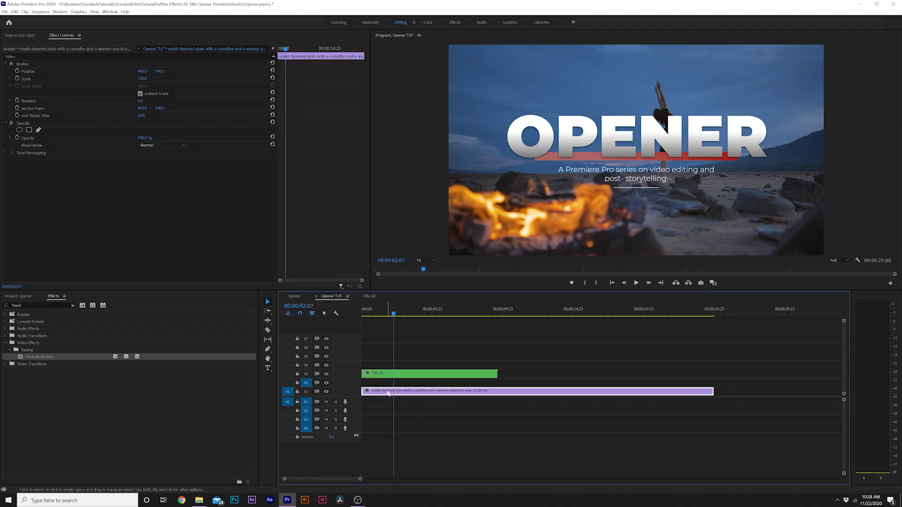
drag(383, 395, 383, 383)
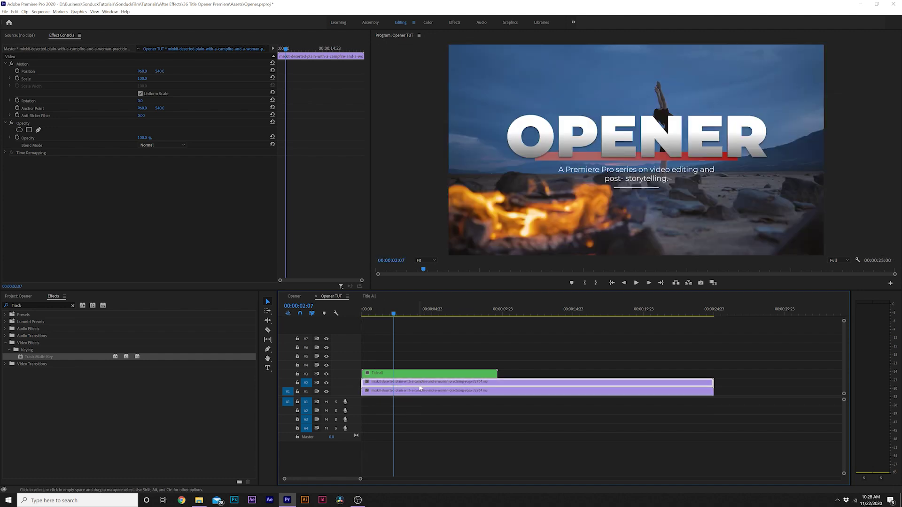
Nest the duplicated campfire clip on V2 as "Video Cut"
right_click(420, 388)
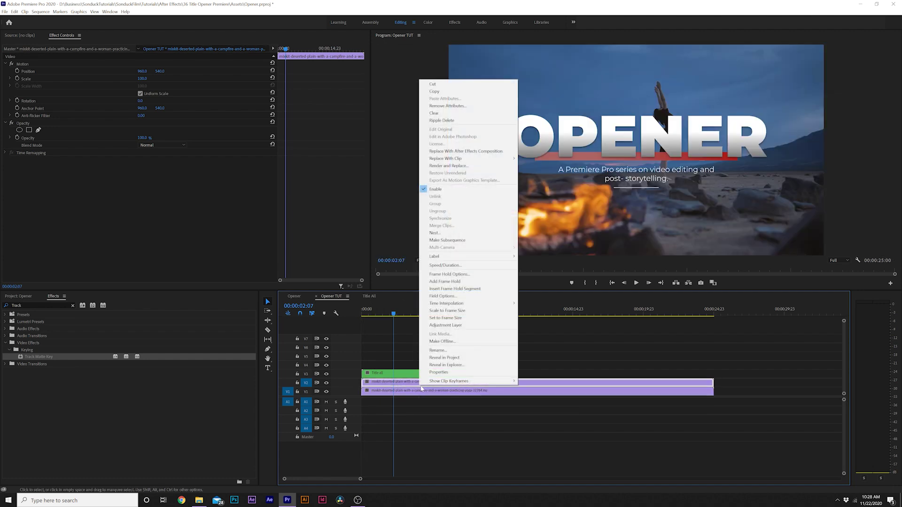
click(446, 234)
text(Video Cut)
click(433, 257)
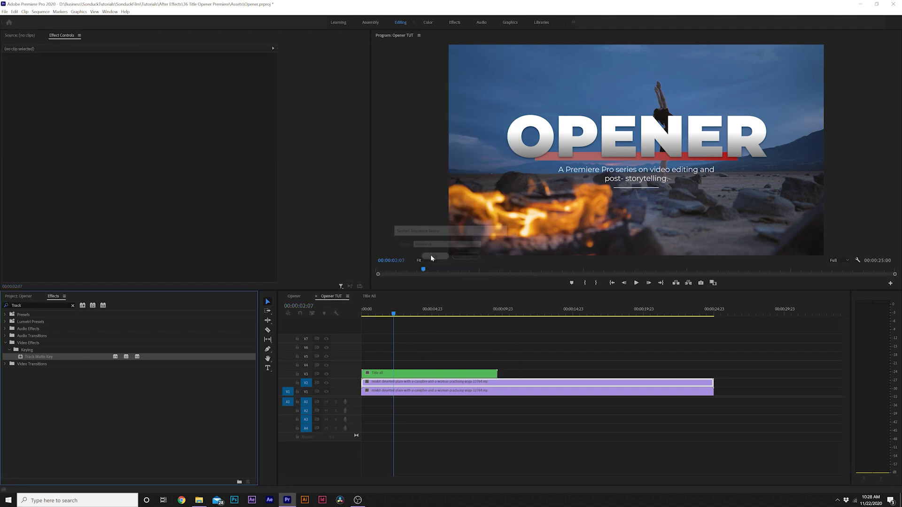
Inside the Video Cut nest, add the white Color Matte above the footage and set its Scale Height to 63 without uniform scaling
double_click(377, 382)
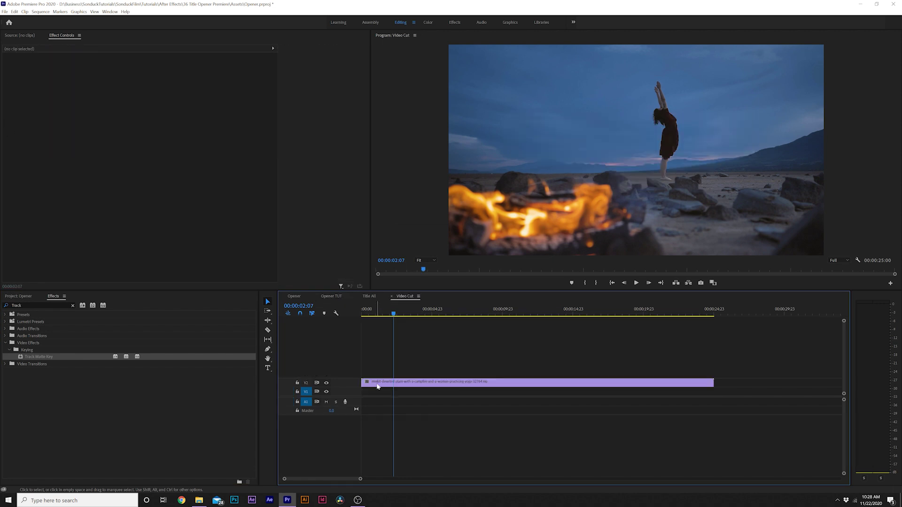
click(20, 296)
drag(36, 337, 375, 362)
click(390, 373)
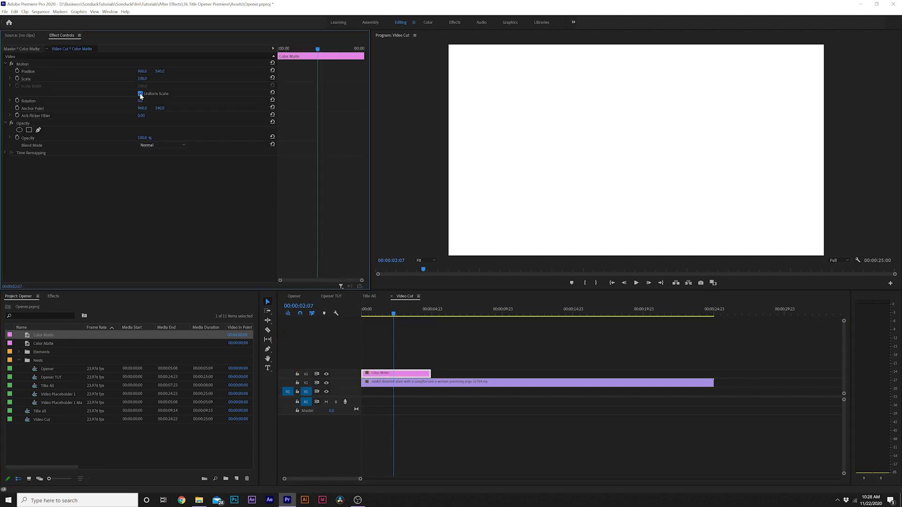
click(140, 93)
drag(142, 78, 74, 78)
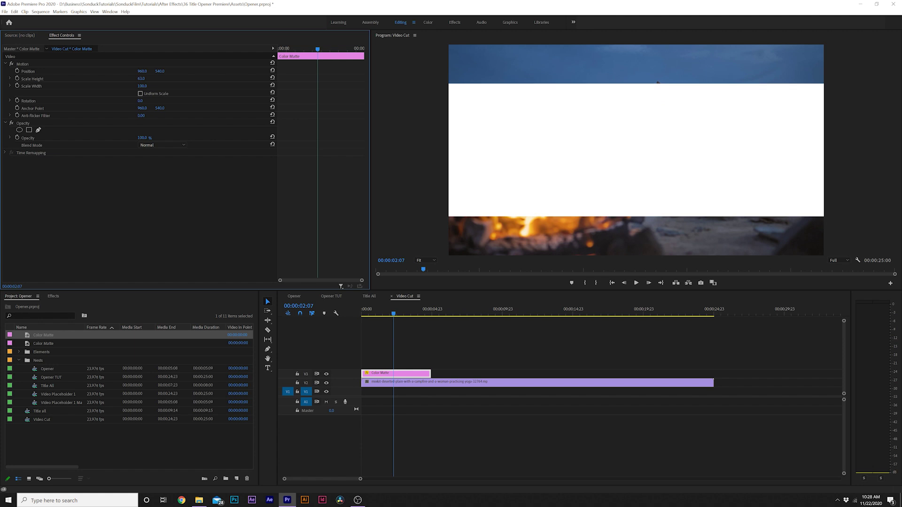
Keyframe the Color Matte's Scale Height from the clip's start so it grows to 63 within the first second, and preview it
key(Home)
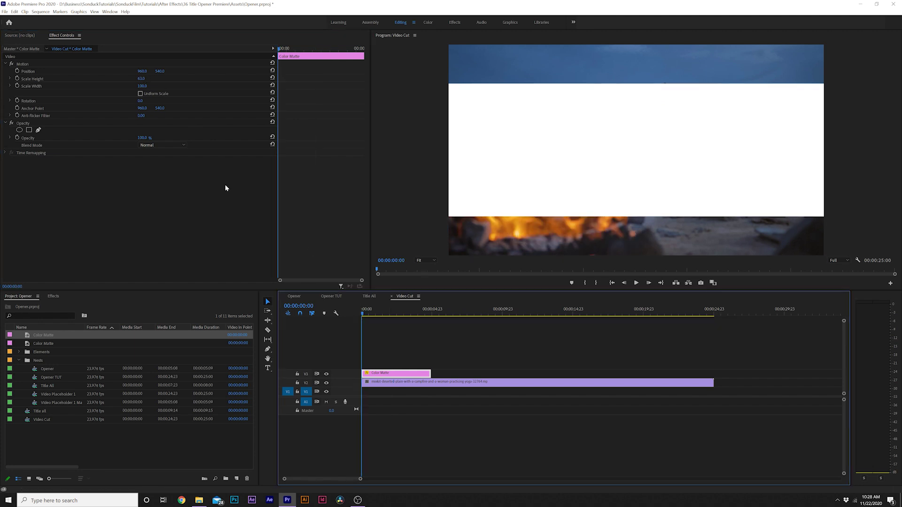
click(18, 78)
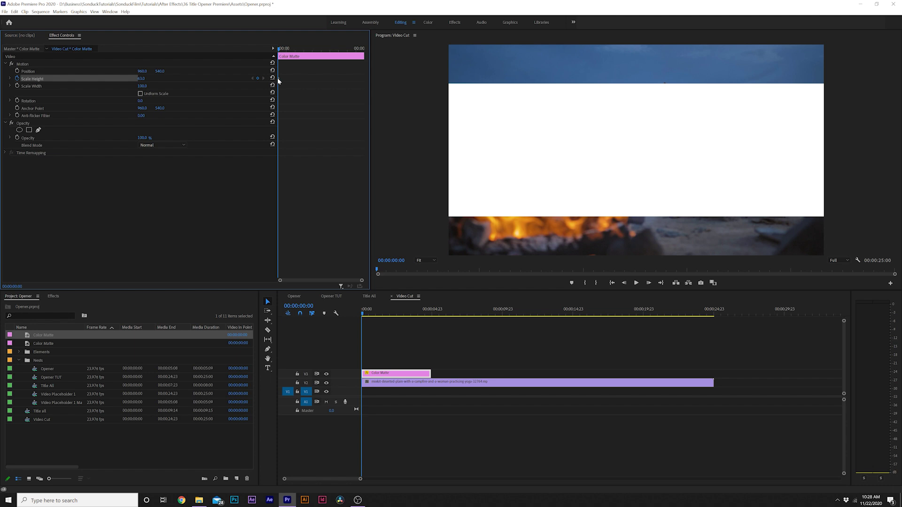
click(142, 78)
text(8.9)
key(Return)
key(space)
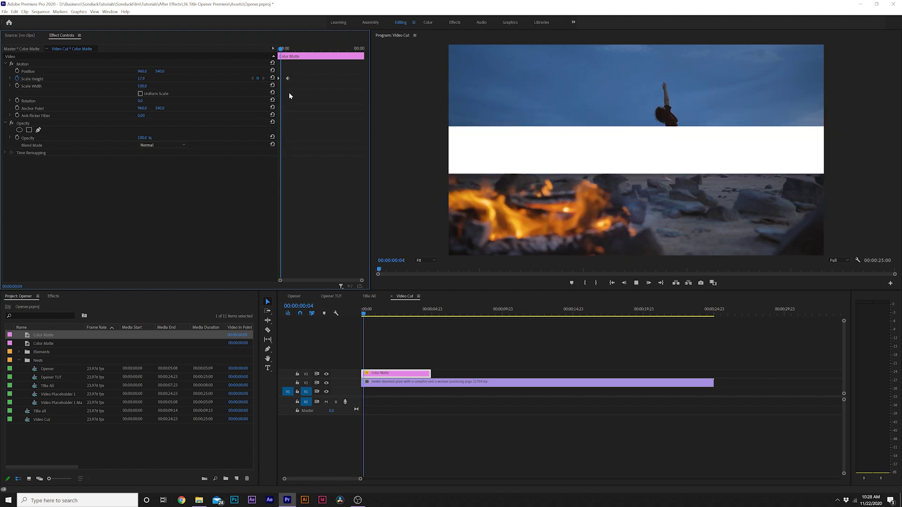
key(space)
Apply easing to both Scale Height keyframes of the Color Matte and play the animation from the start
right_click(289, 78)
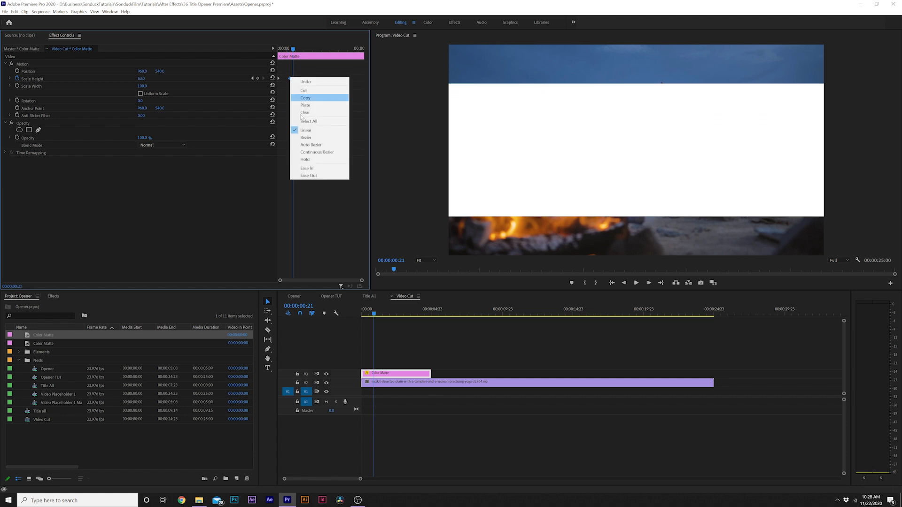
click(278, 81)
right_click(280, 79)
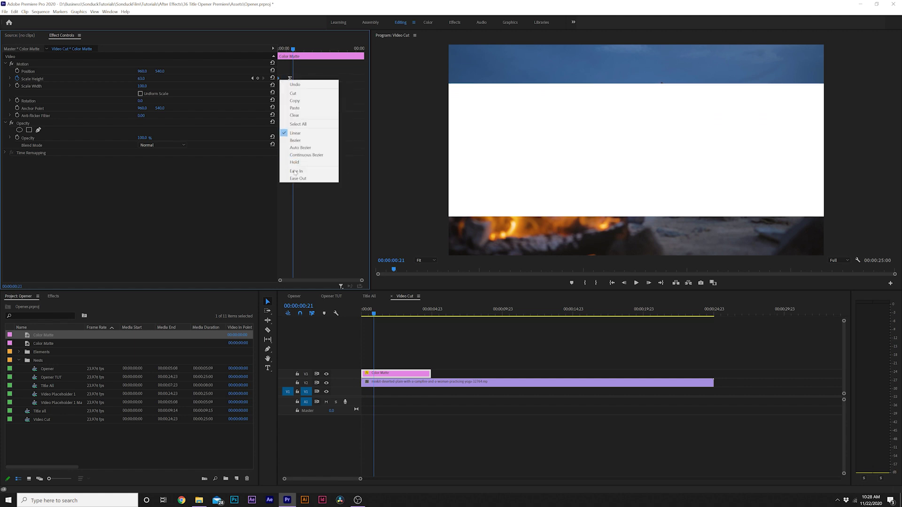
click(294, 162)
key(Home)
key(space)
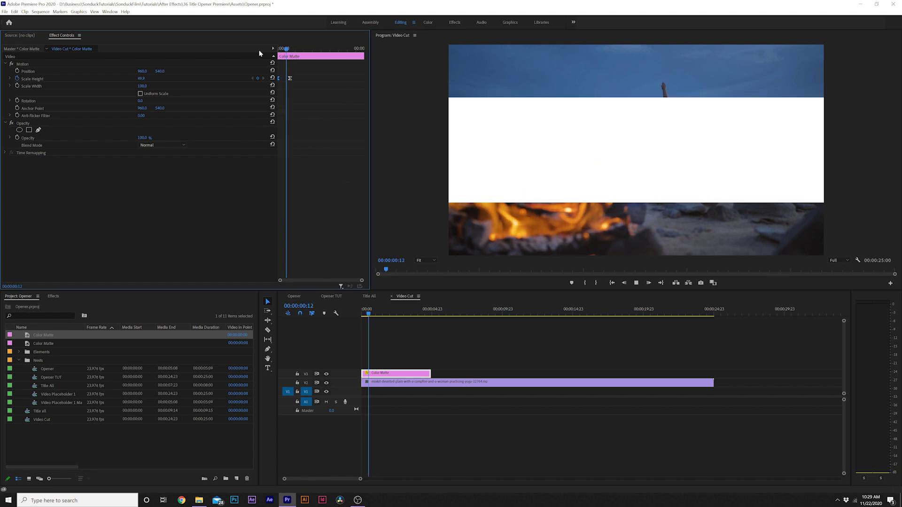
key(space)
Apply Track Matte Key to the campfire footage in Video Cut and set its Matte to Video 3
click(377, 384)
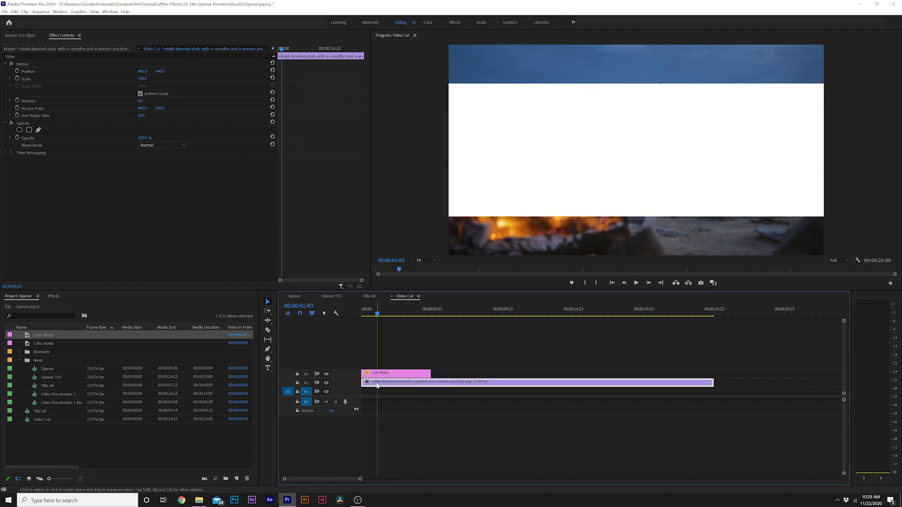
click(53, 296)
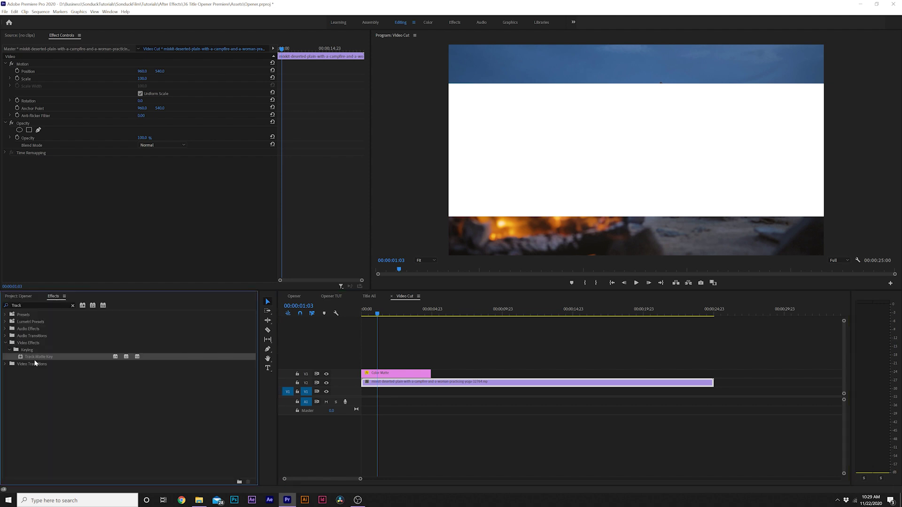
drag(47, 358, 37, 126)
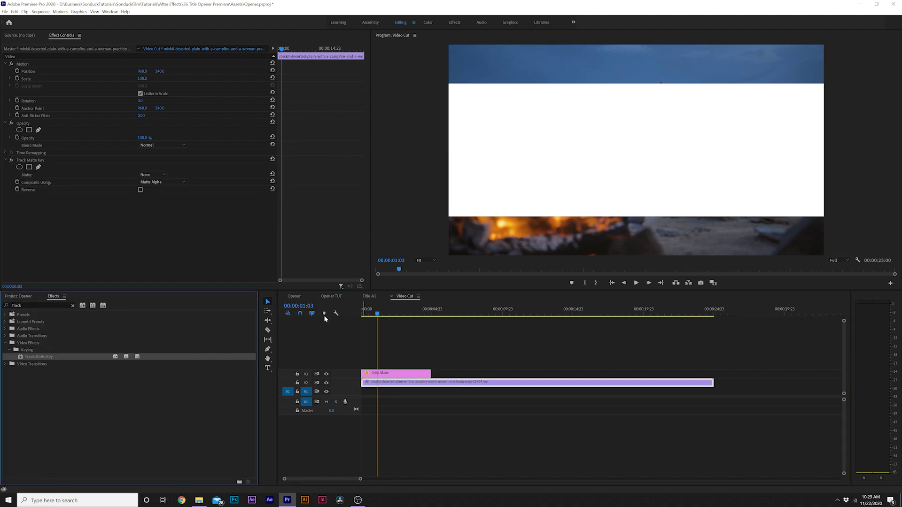
click(153, 177)
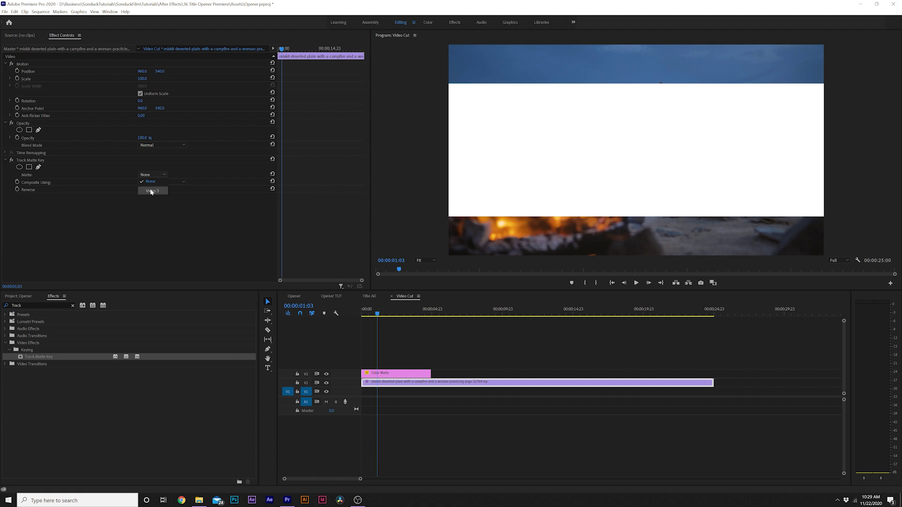
click(151, 191)
mouse_move(378, 313)
mouse_down()
mouse_move(367, 314)
mouse_move(376, 314)
mouse_up()
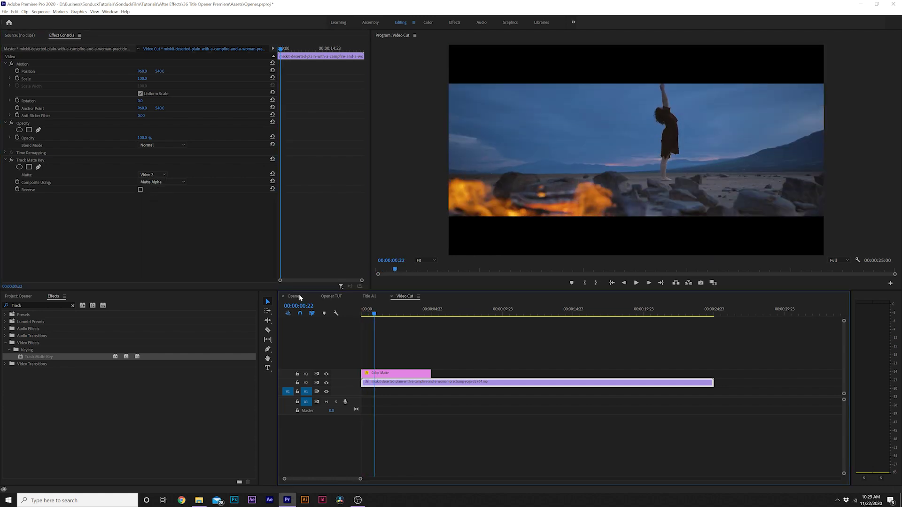
In the Opener TUT sequence, apply Brightness & Contrast to the Video Cut nest, set Brightness to -44, and play it back
click(332, 296)
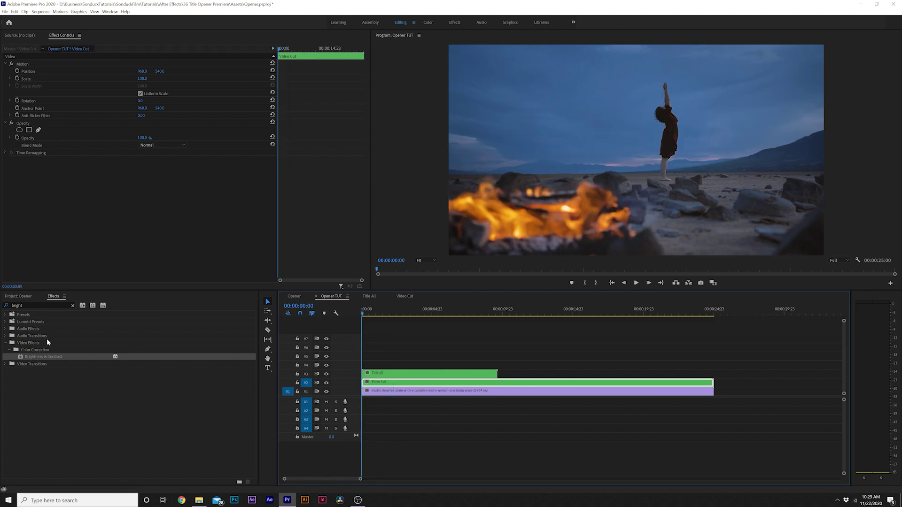
click(68, 310)
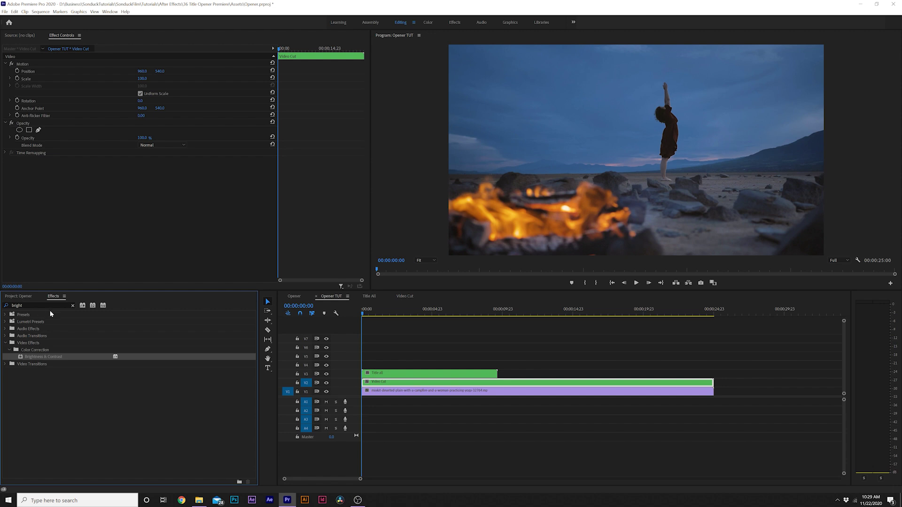
click(72, 307)
click(6, 343)
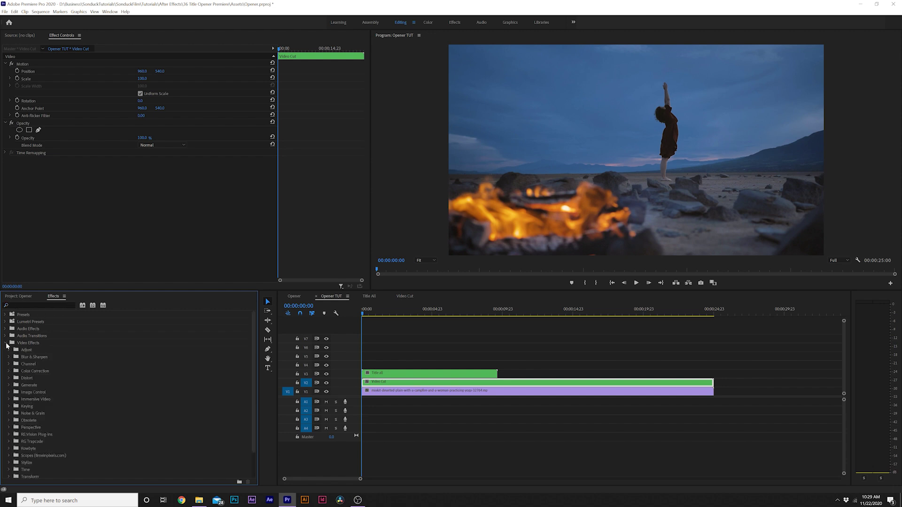
click(9, 371)
drag(40, 386, 385, 383)
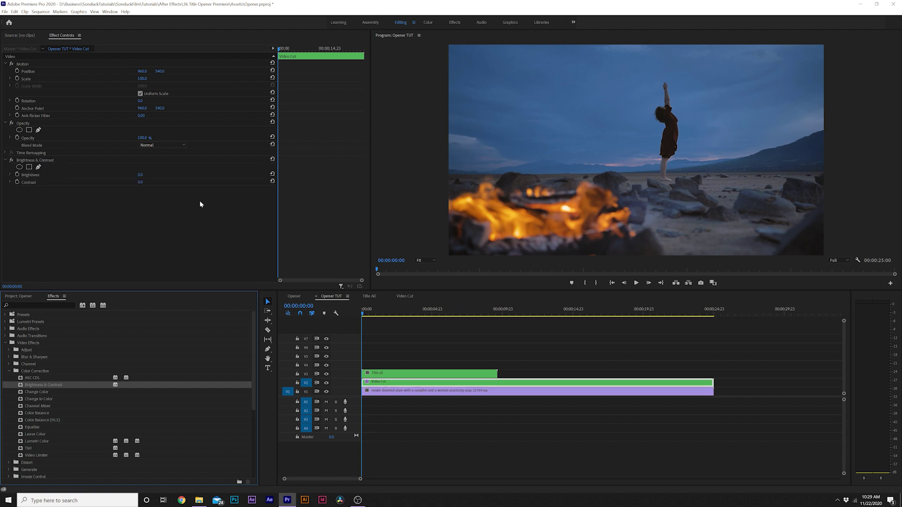
drag(140, 175, 107, 175)
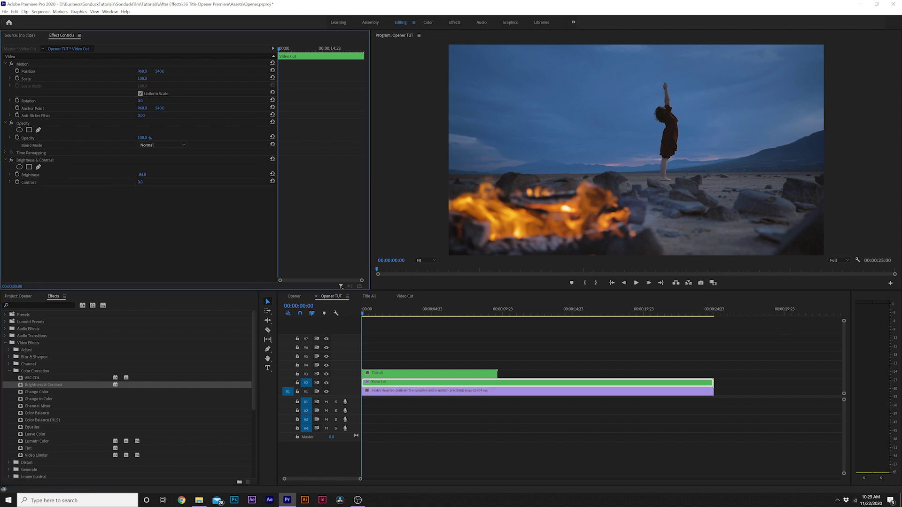
click(348, 335)
key(space)
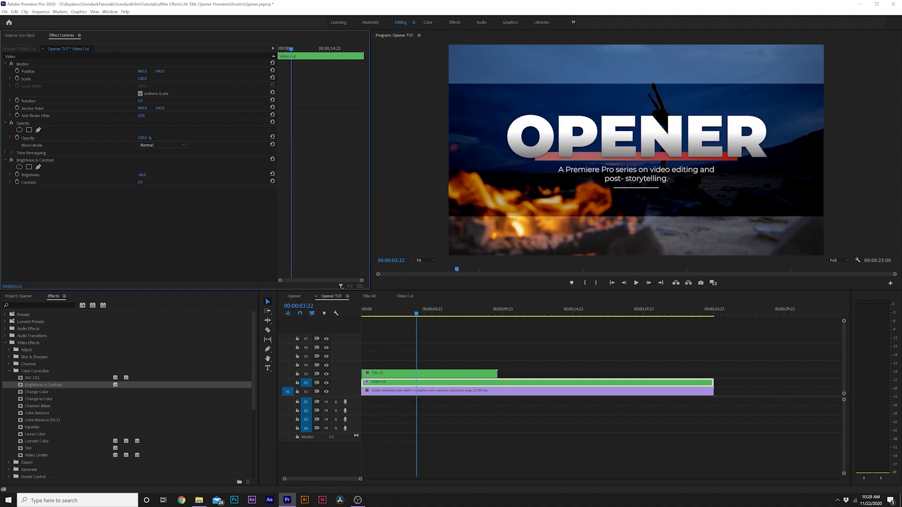
Add a Drop Shadow to the Video Cut nest with Opacity 100 %, Direction 180°, Distance 18 and Softness 27
click(40, 306)
text(drop)
click(36, 372)
drag(42, 372, 160, 234)
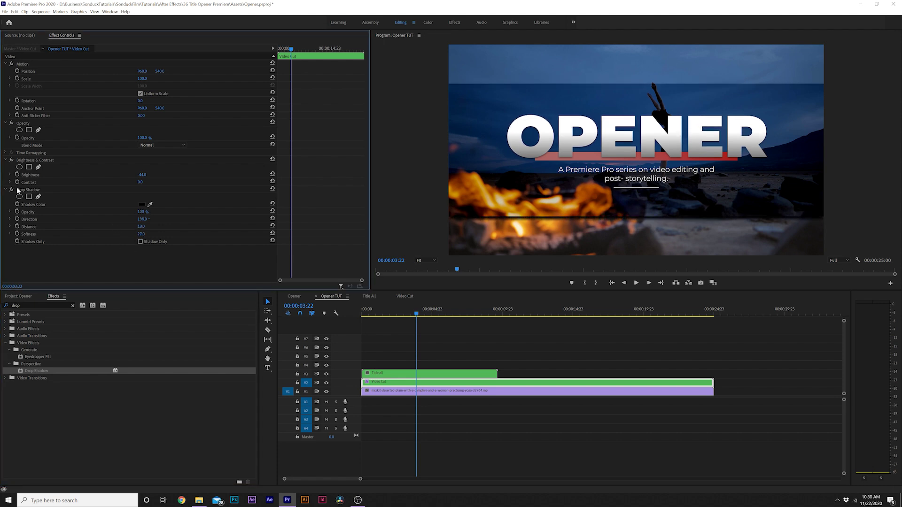
Duplicate the Drop Shadow on the Video Cut nest, set the copy's Direction to 0°, and play the sequence from the start
click(20, 190)
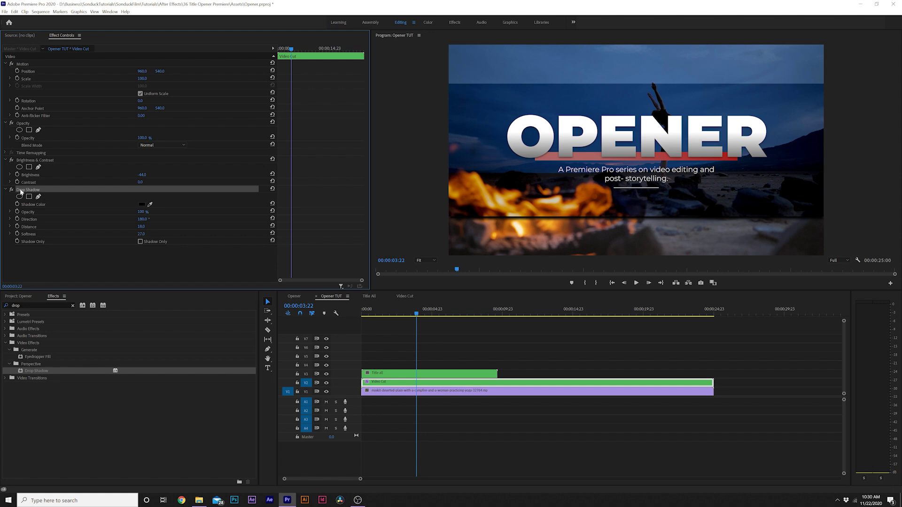
key(ctrl+c)
key(ctrl+v)
scroll(159, 252, down, 1)
click(142, 264)
text(0)
key(Return)
key(Home)
key(space)
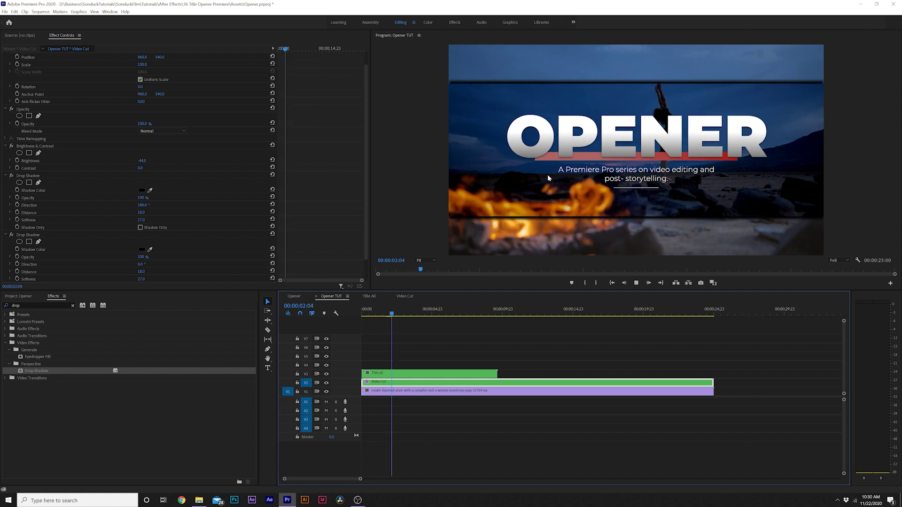
key(space)
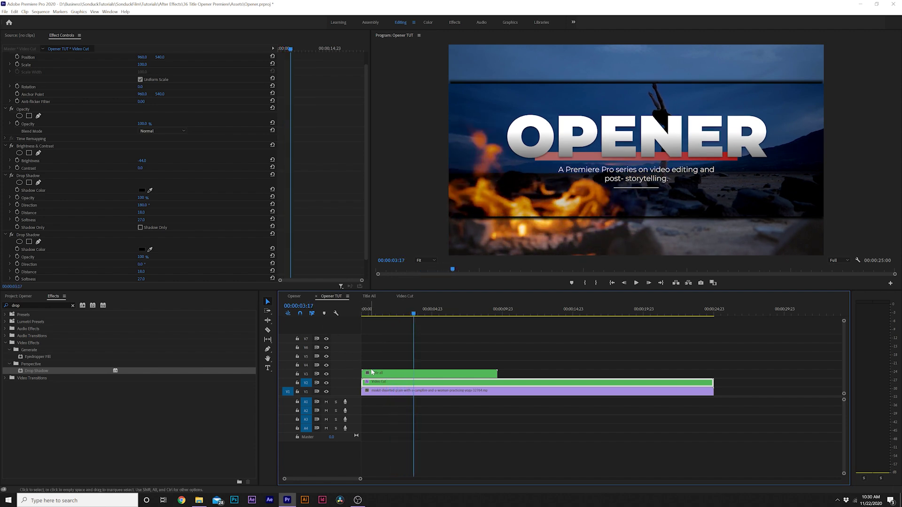
Keyframe the Title all nest's Scale at 100 at the start, reduce it at a second point in time, and preview the shrinking title
click(378, 327)
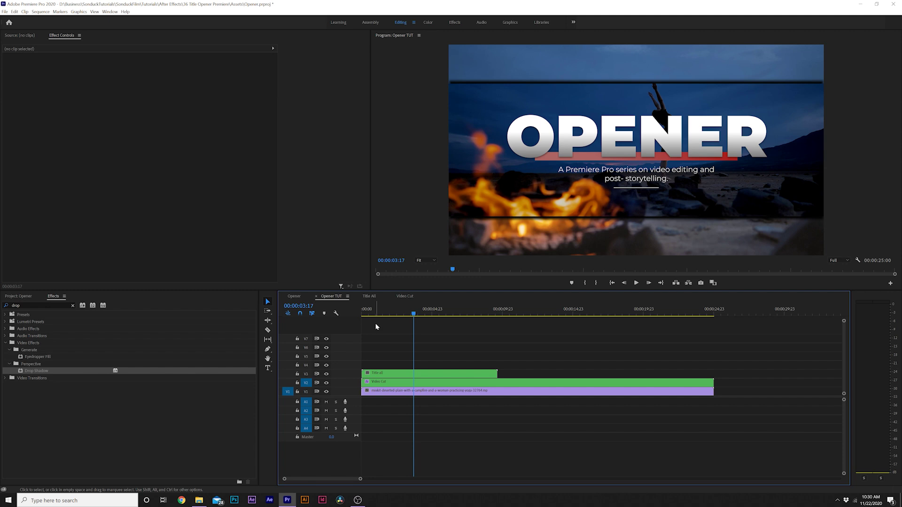
click(378, 373)
key(Home)
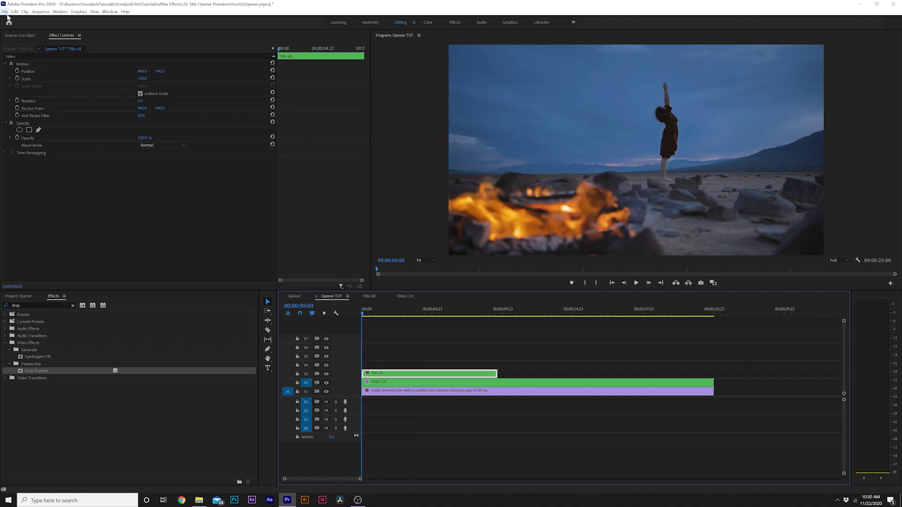
click(26, 78)
mouse_move(316, 50)
mouse_down()
mouse_move(386, 61)
mouse_move(317, 53)
mouse_up()
drag(140, 79, 126, 79)
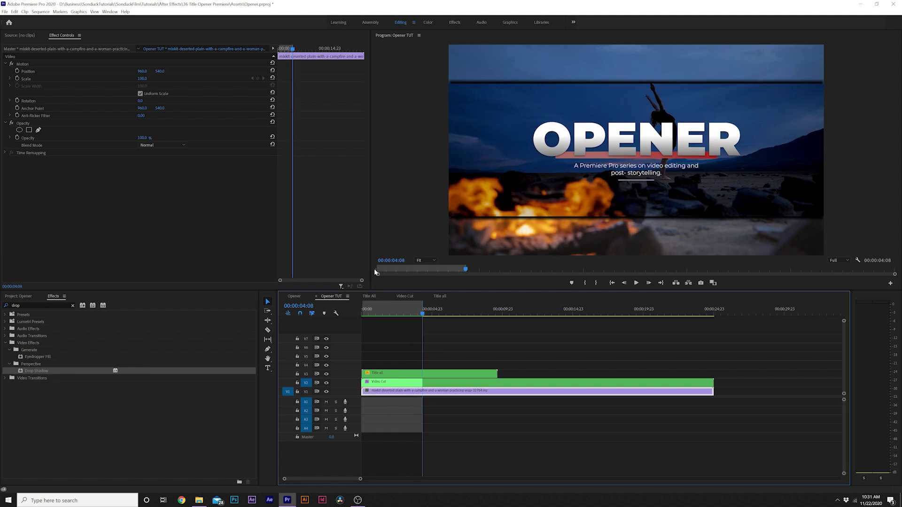
mouse_move(398, 312)
mouse_down()
mouse_move(370, 308)
mouse_move(403, 307)
mouse_up()
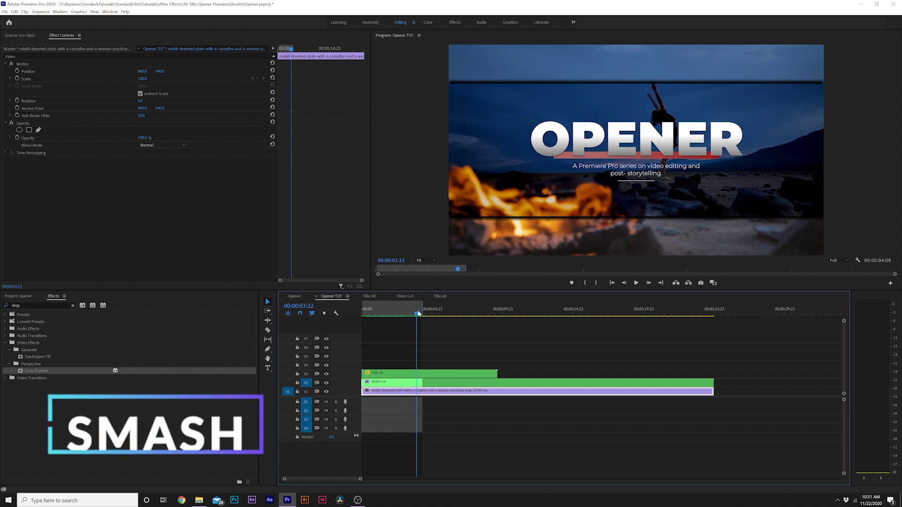